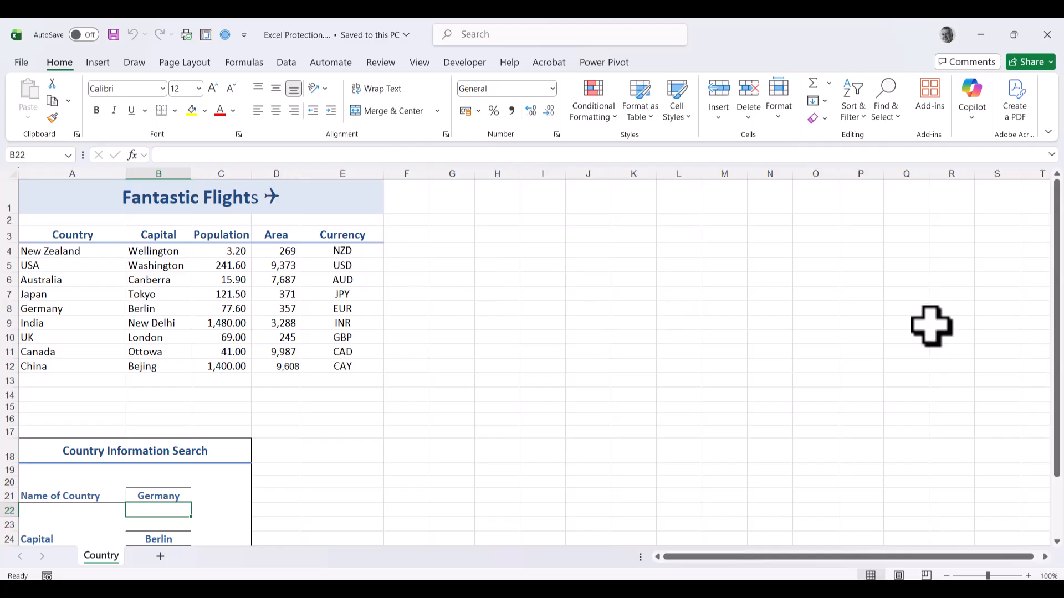
Step: Hide rows 1–17 holding the Fantastic Flights table, then select cell B21
drag(1059, 291, 1059, 426)
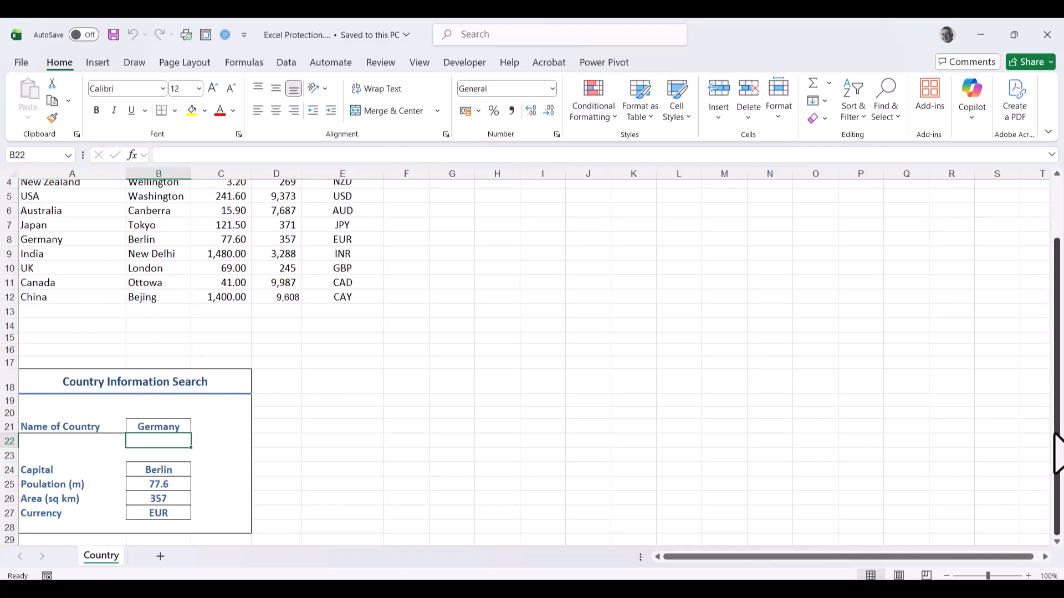
drag(1056, 451, 1055, 388)
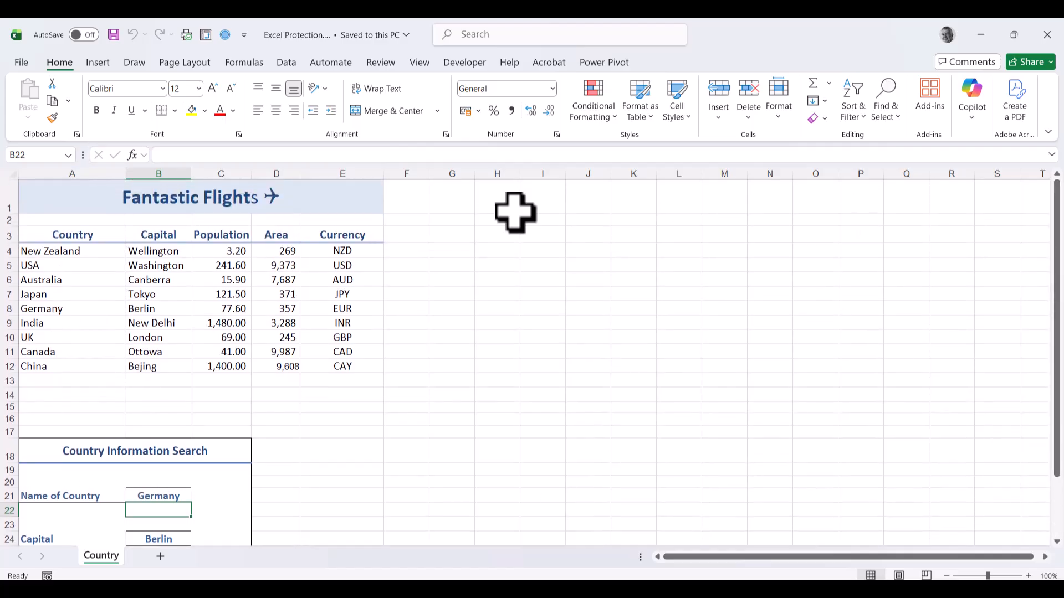
click(5, 202)
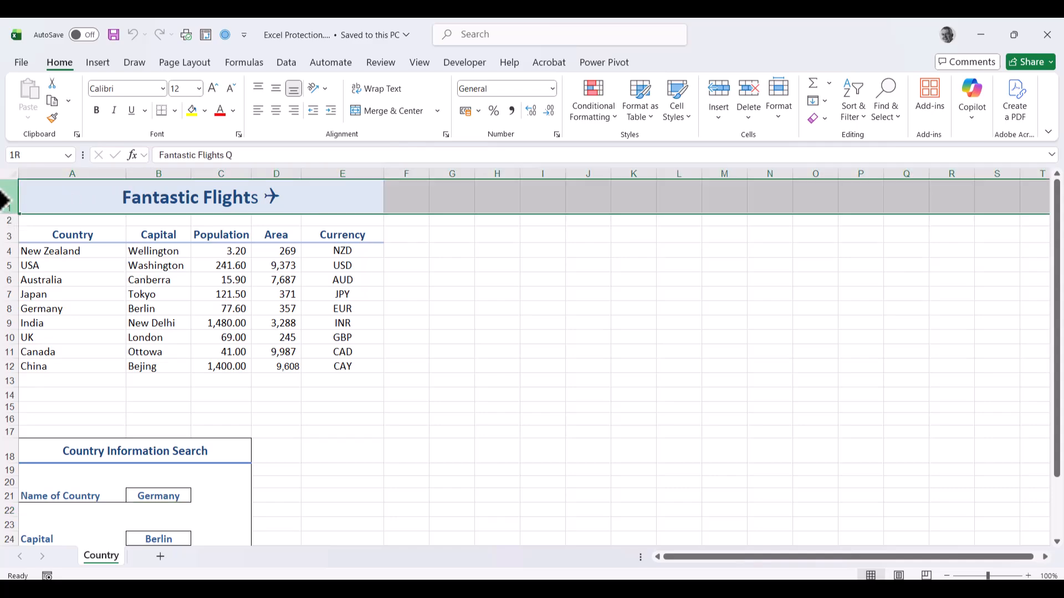
drag(6, 203, 7, 429)
click(779, 108)
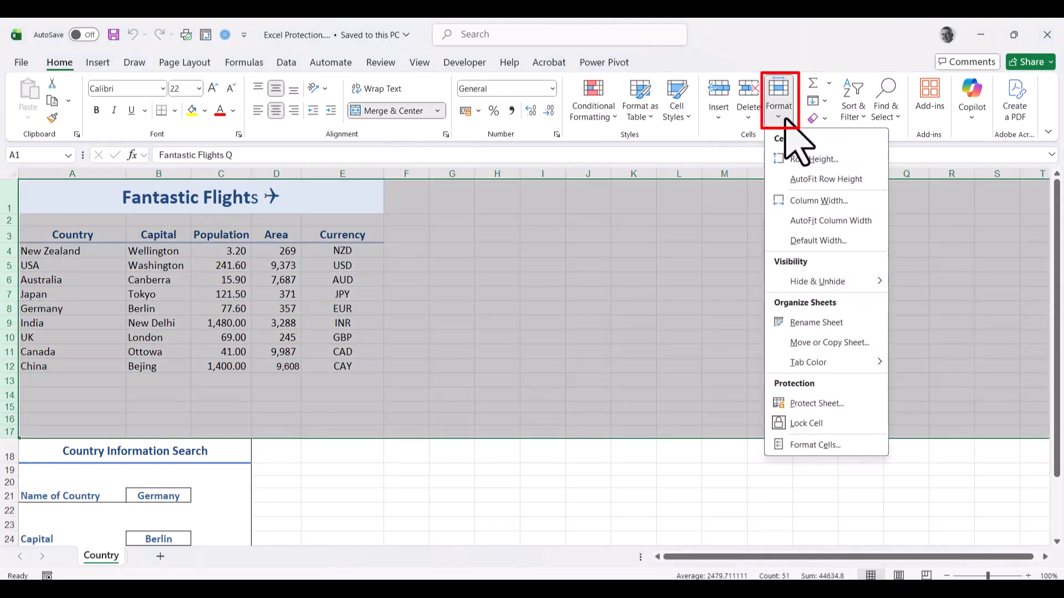
mouse_move(859, 280)
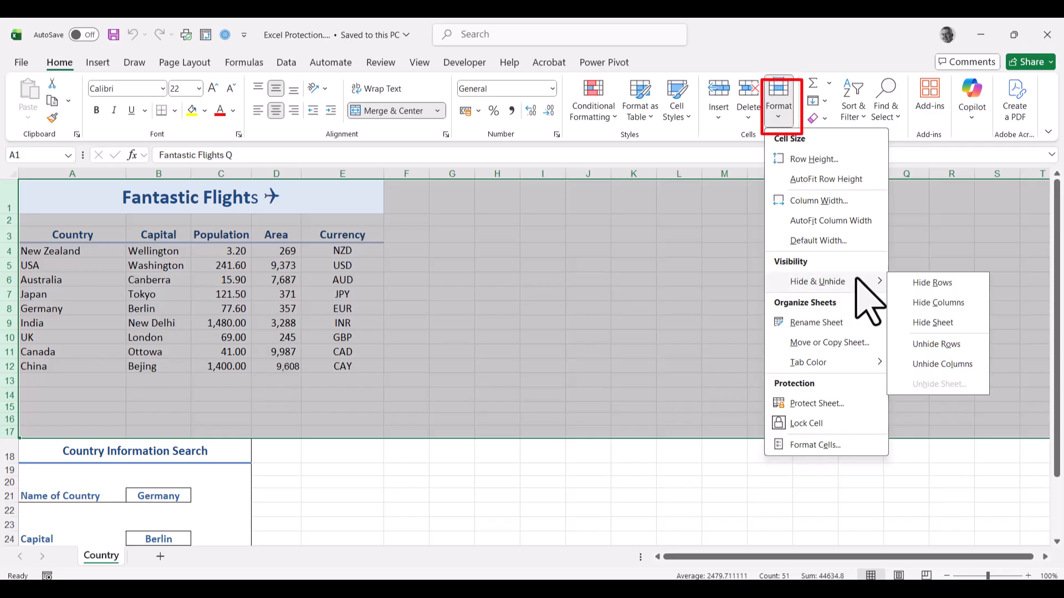
click(944, 285)
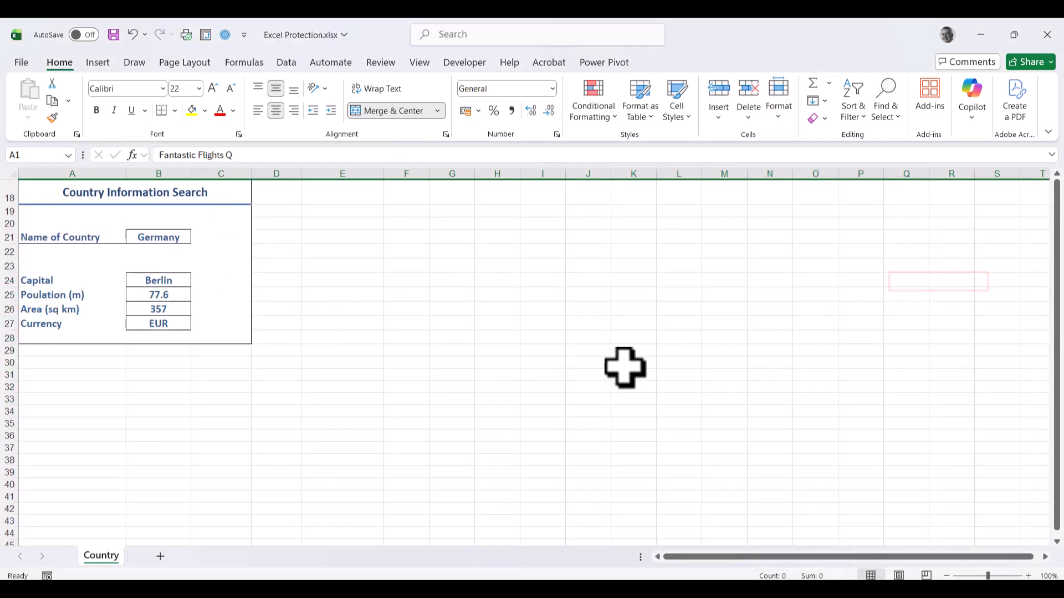
click(407, 269)
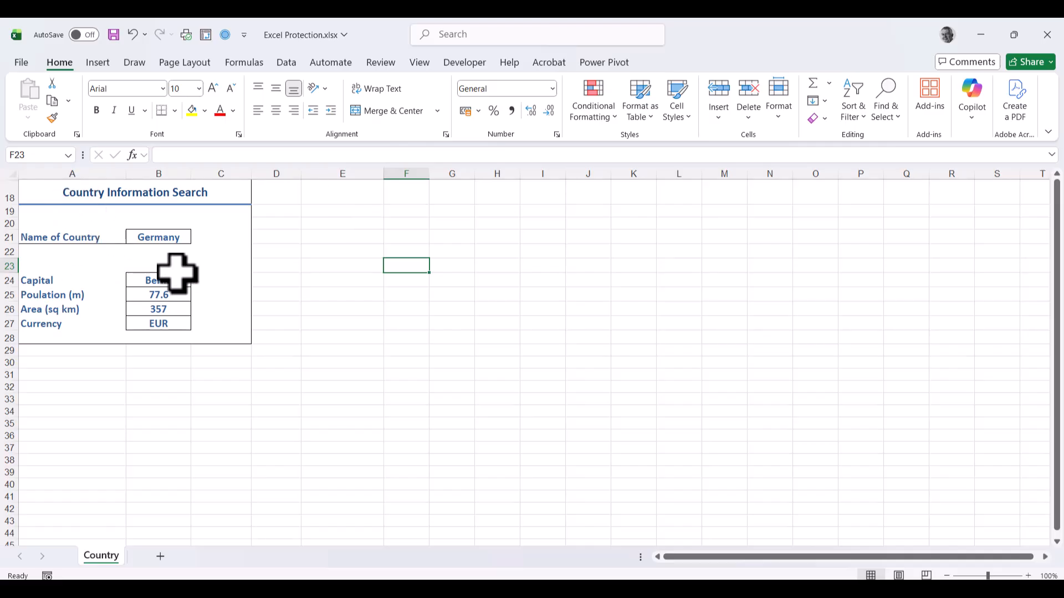
click(159, 238)
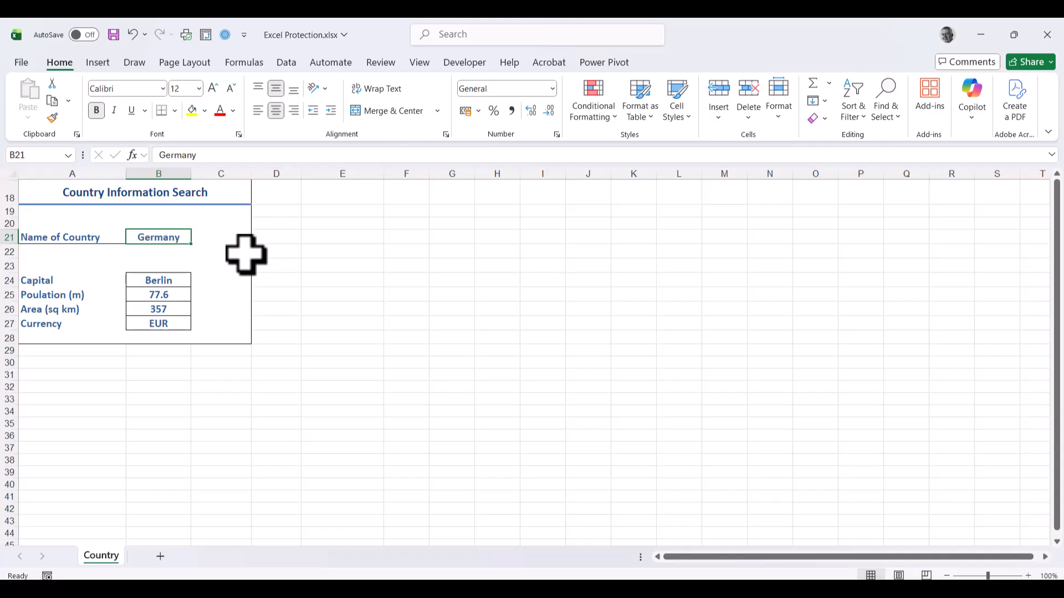
Step: Enter UK in B21 so the lookup returns London, 69, 245 and GBP
text(UK)
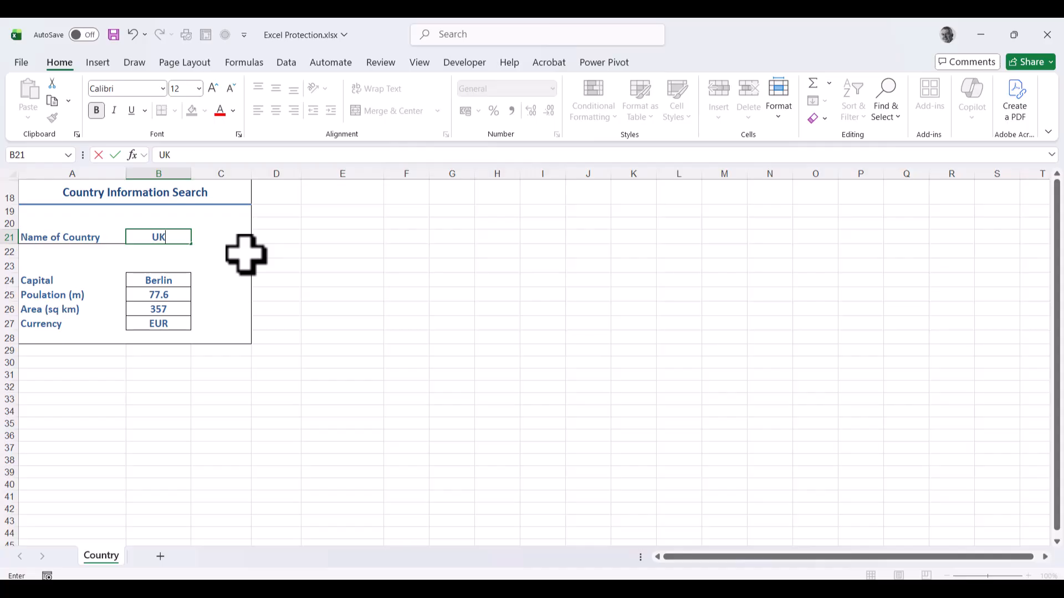
key(Return)
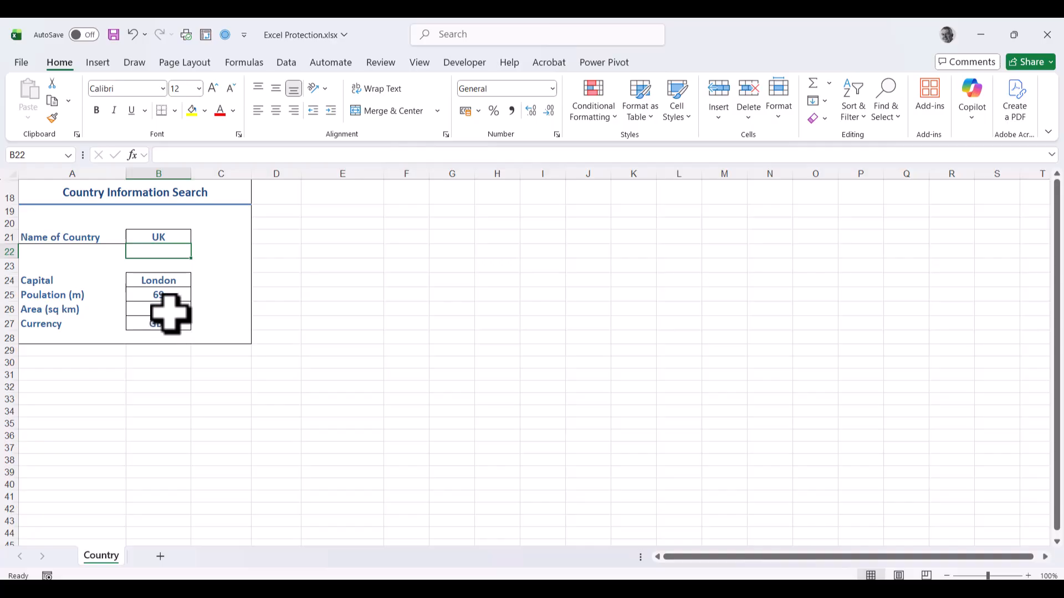
Step: Unhide all rows to reveal the country table, then select rows 1–16
click(10, 173)
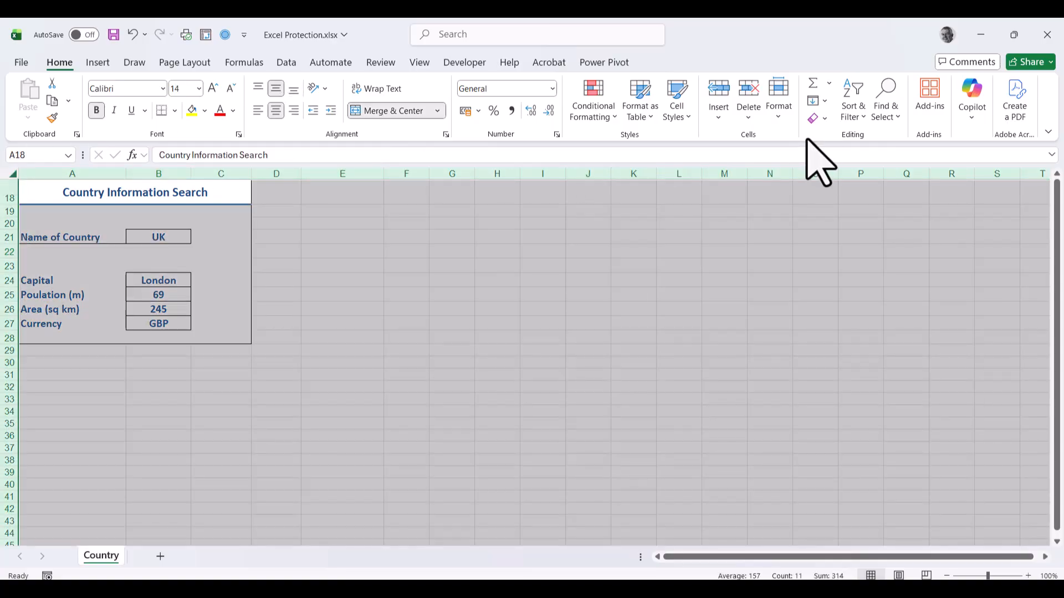
click(783, 117)
mouse_move(853, 282)
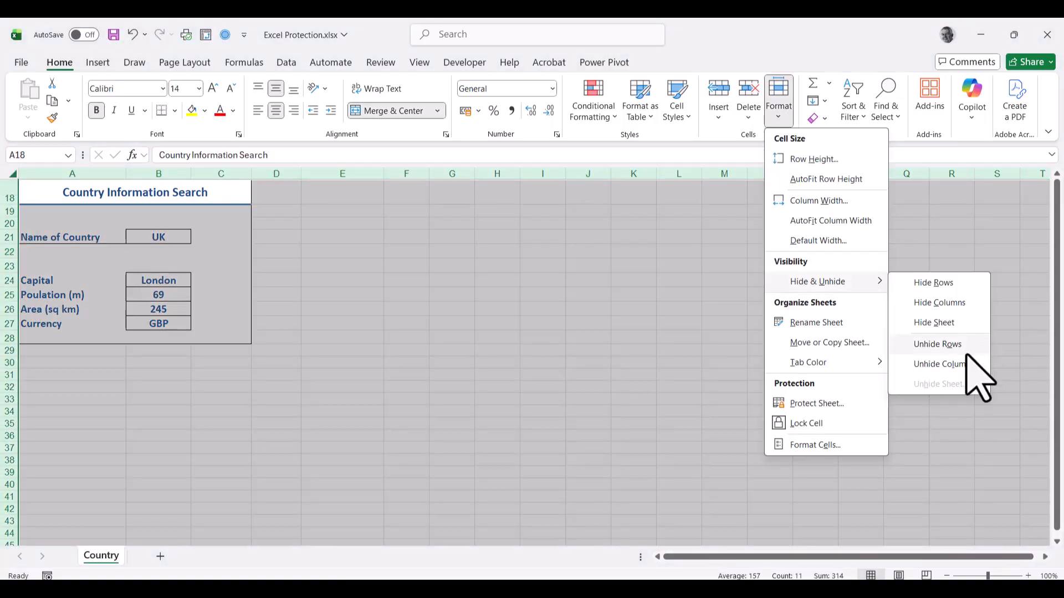
click(963, 347)
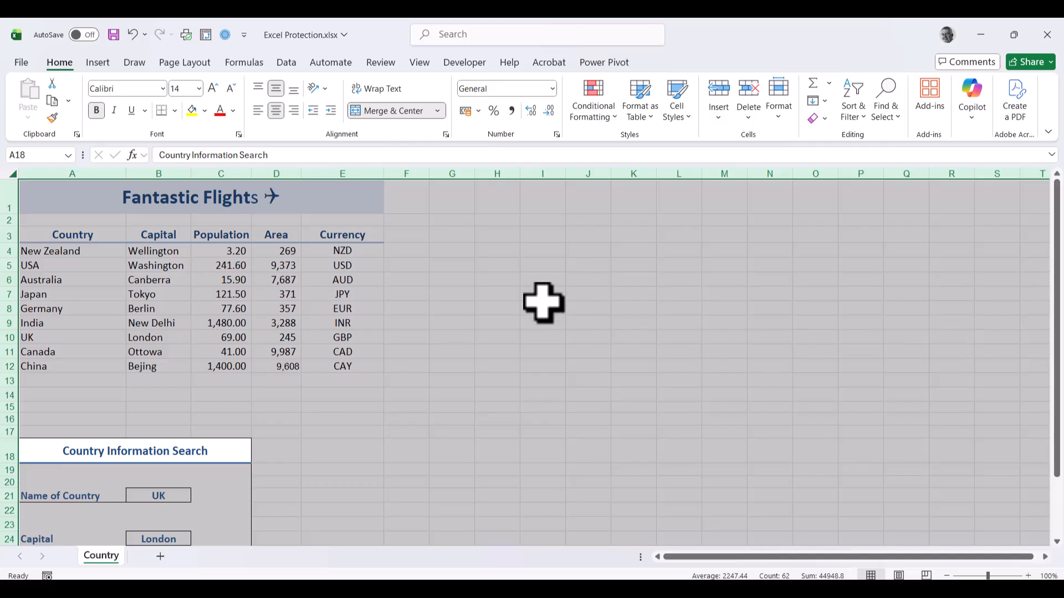
click(459, 281)
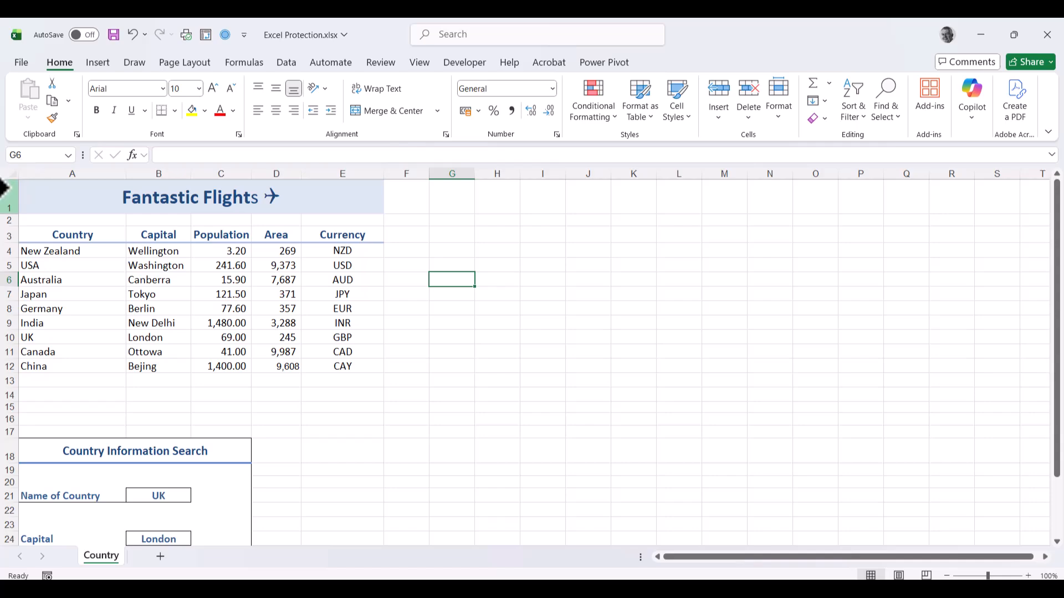
drag(8, 190, 8, 420)
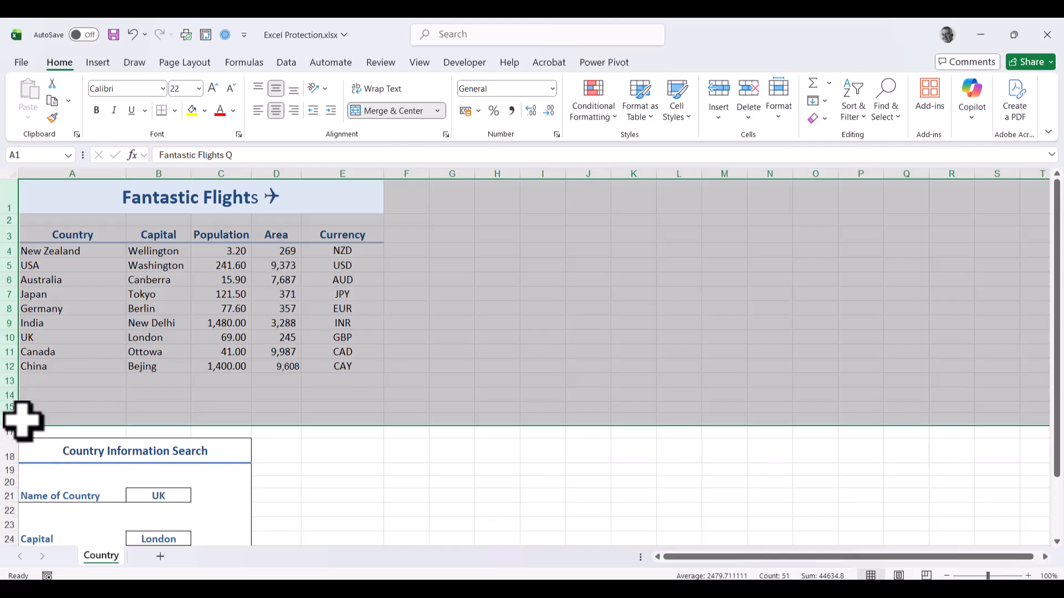
Step: Hide rows 1–16 and protect the Country sheet with a confirmed password
right_click(14, 321)
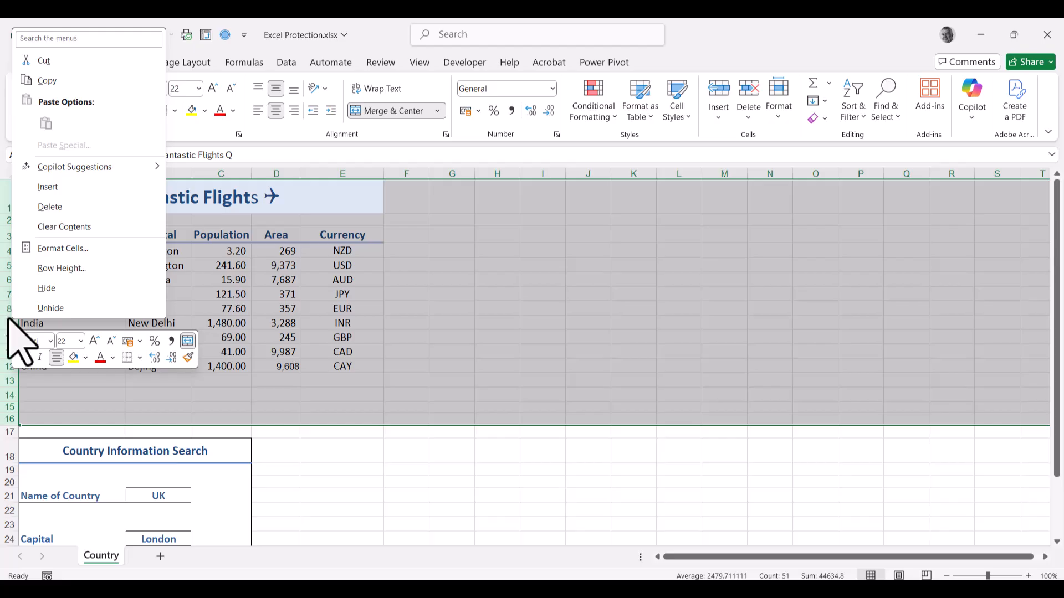
click(47, 288)
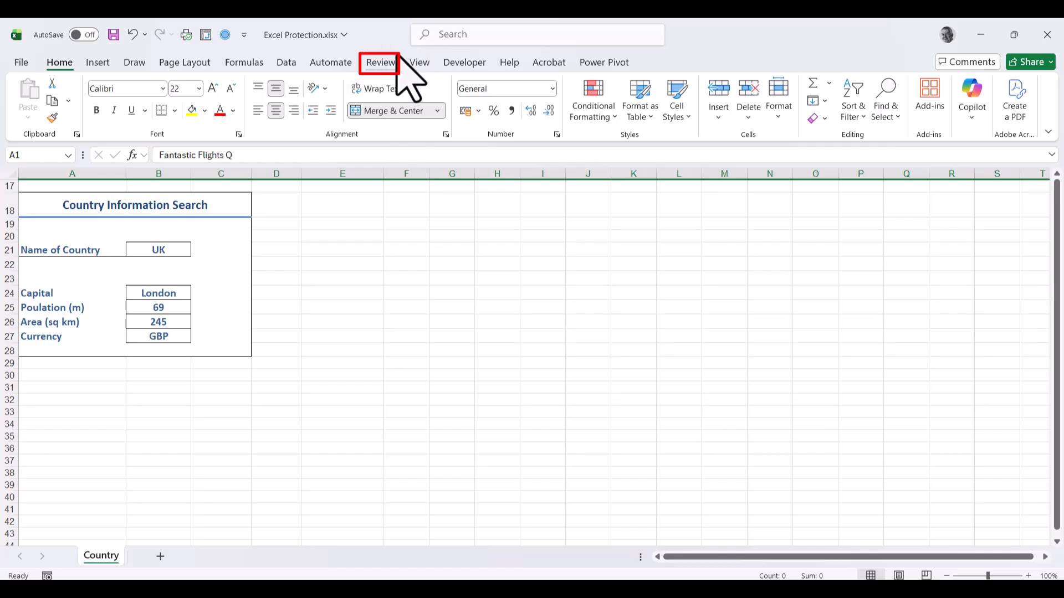
click(380, 62)
click(620, 100)
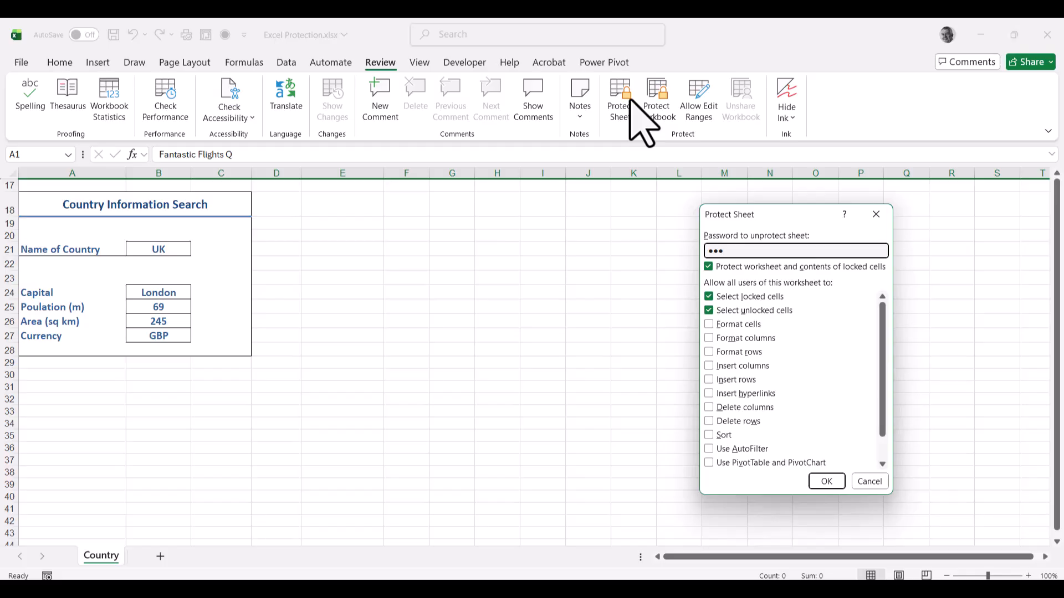
click(828, 481)
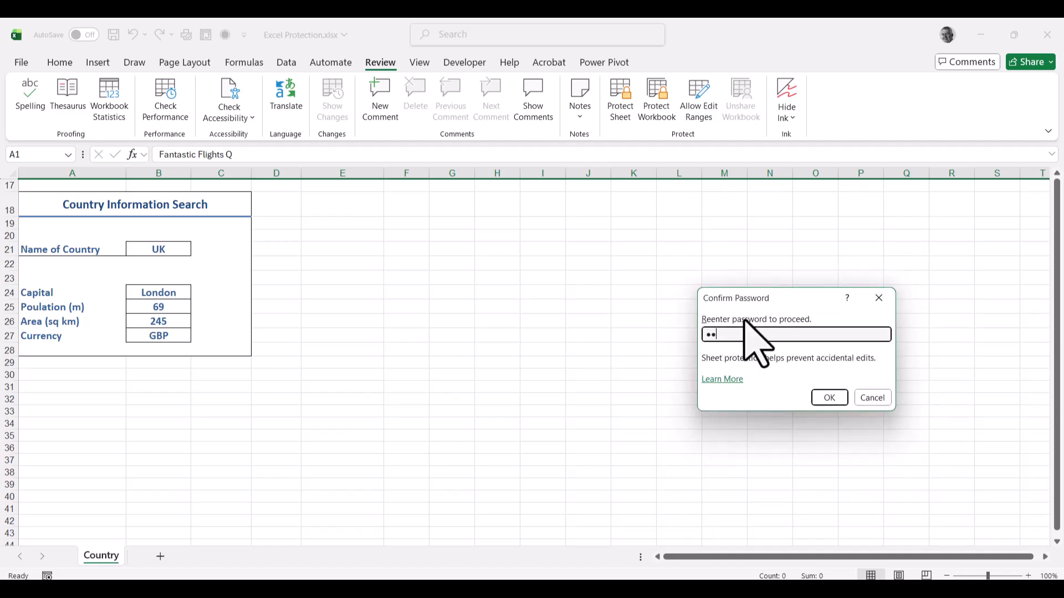
key(Return)
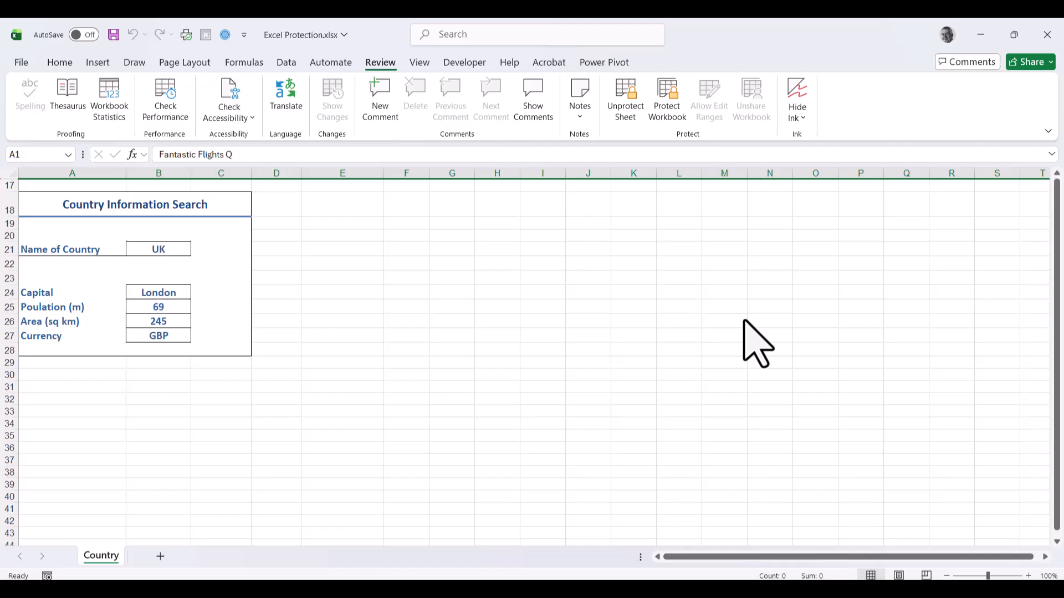
click(446, 342)
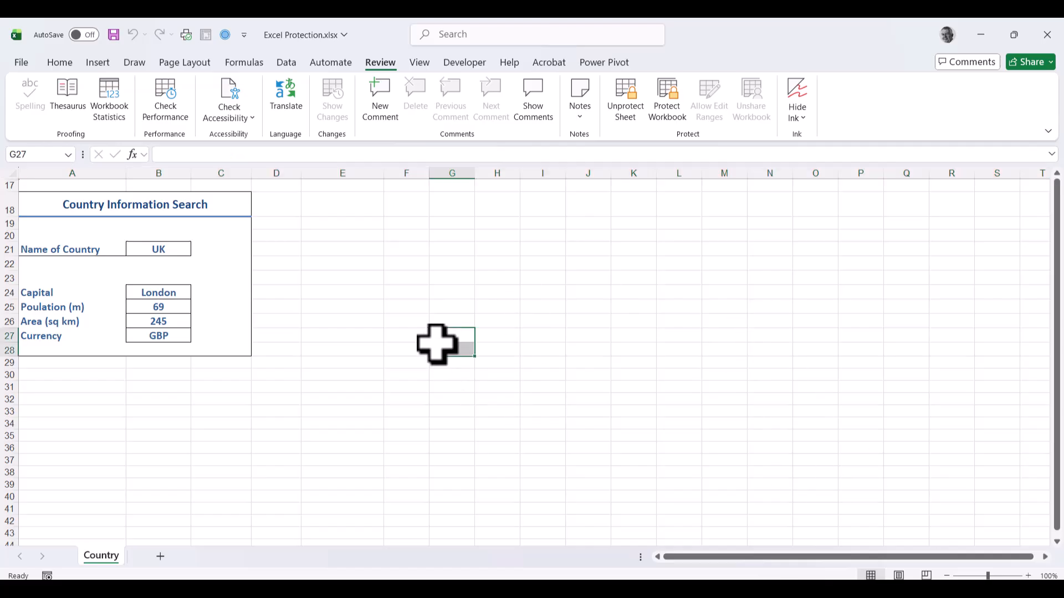
click(282, 331)
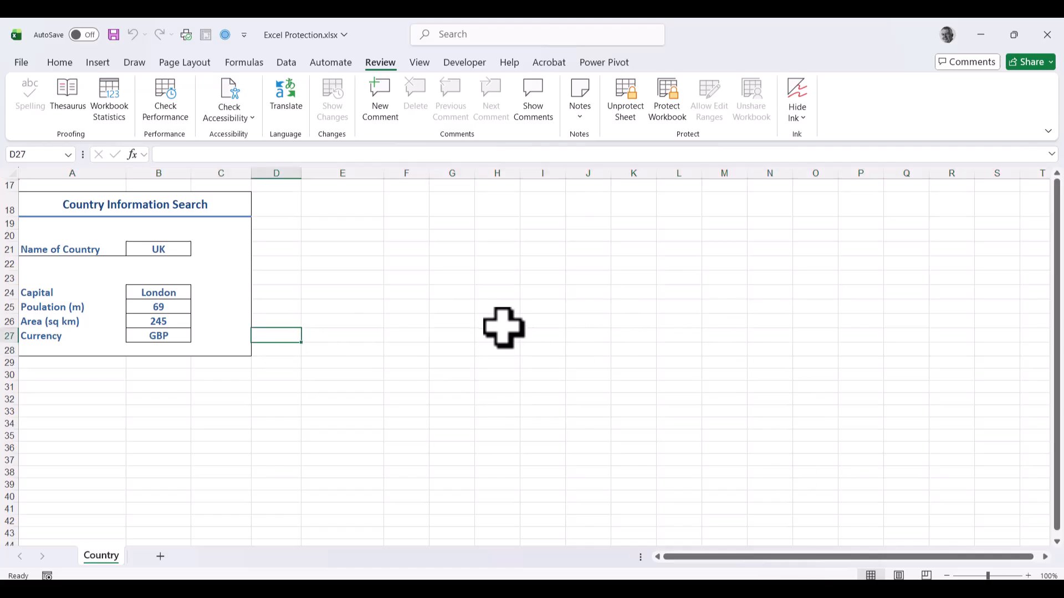
click(60, 62)
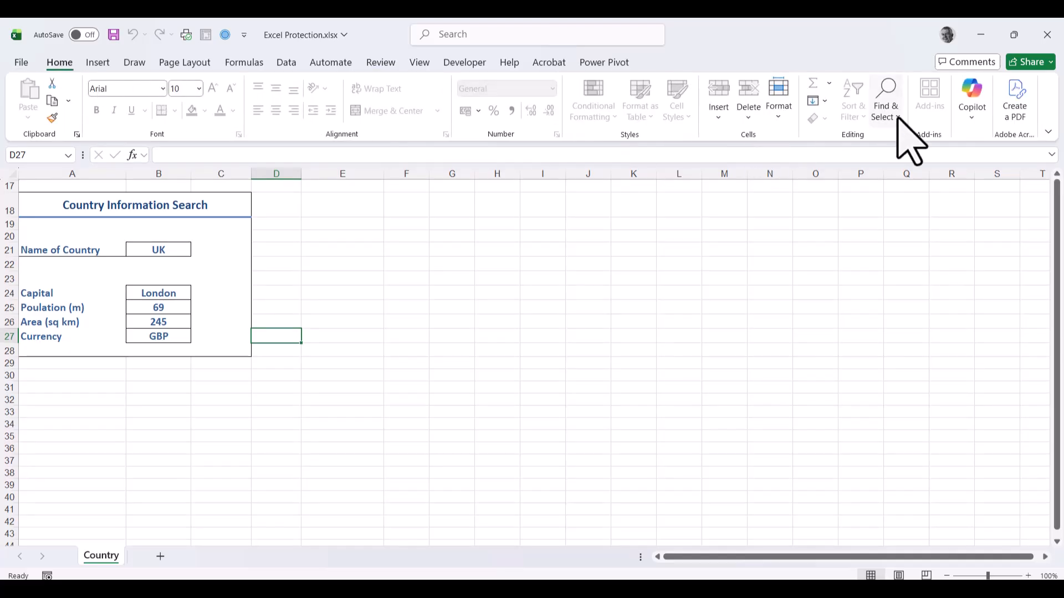
click(781, 114)
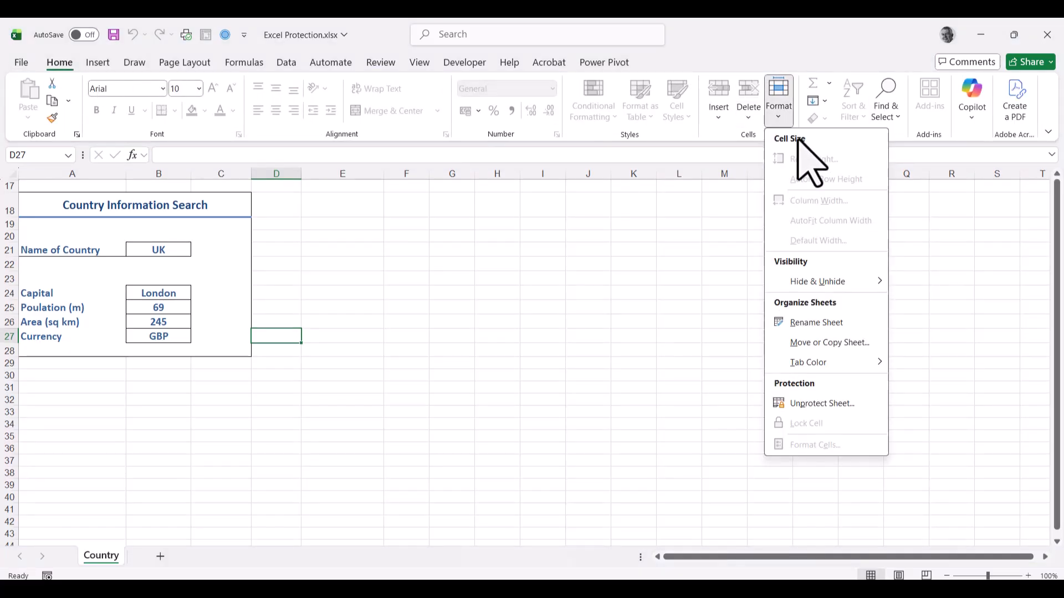
mouse_move(864, 281)
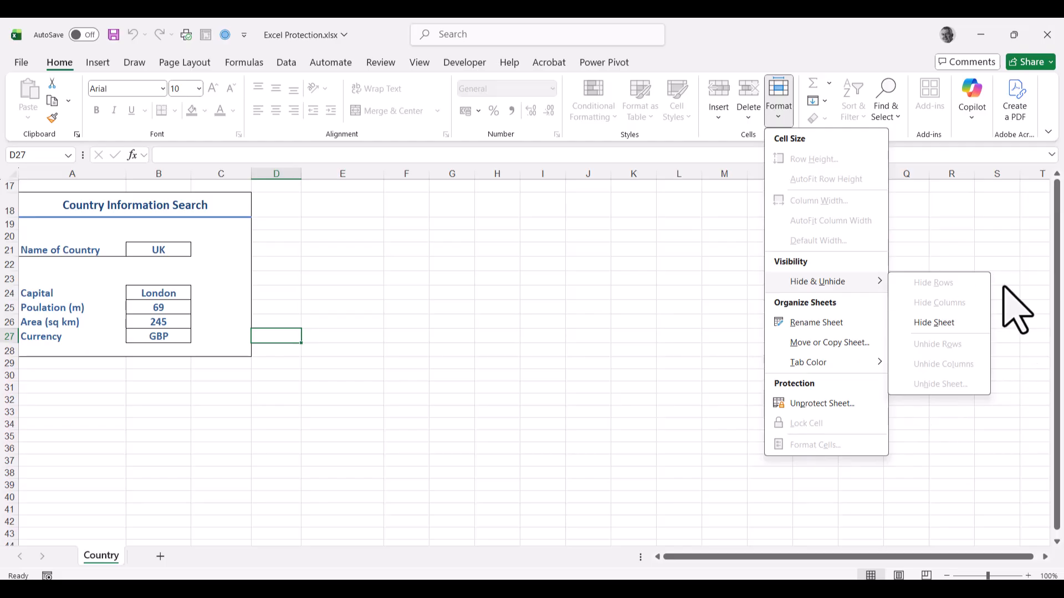
click(520, 280)
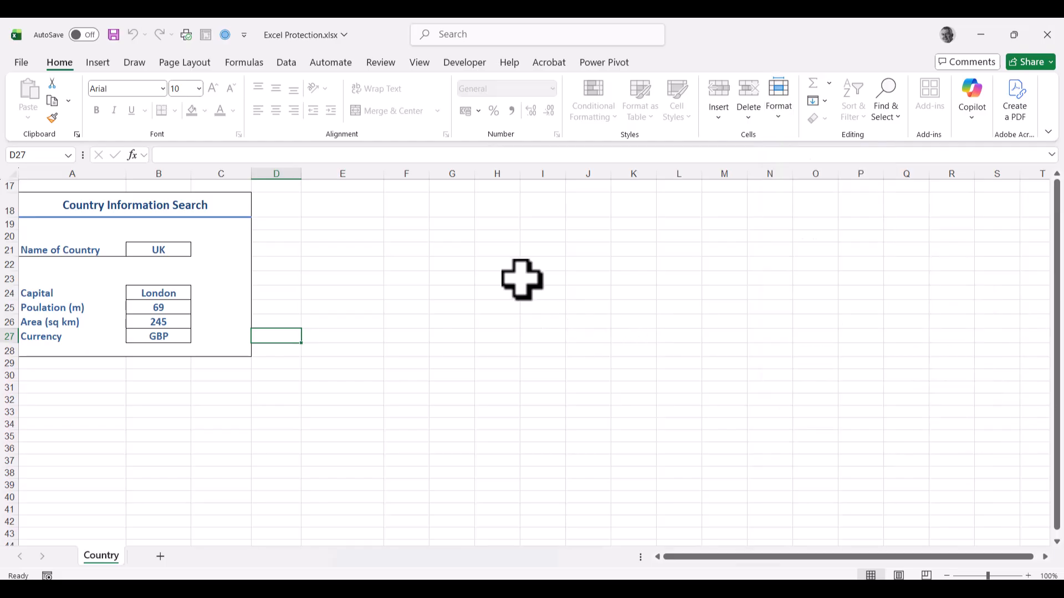
click(165, 253)
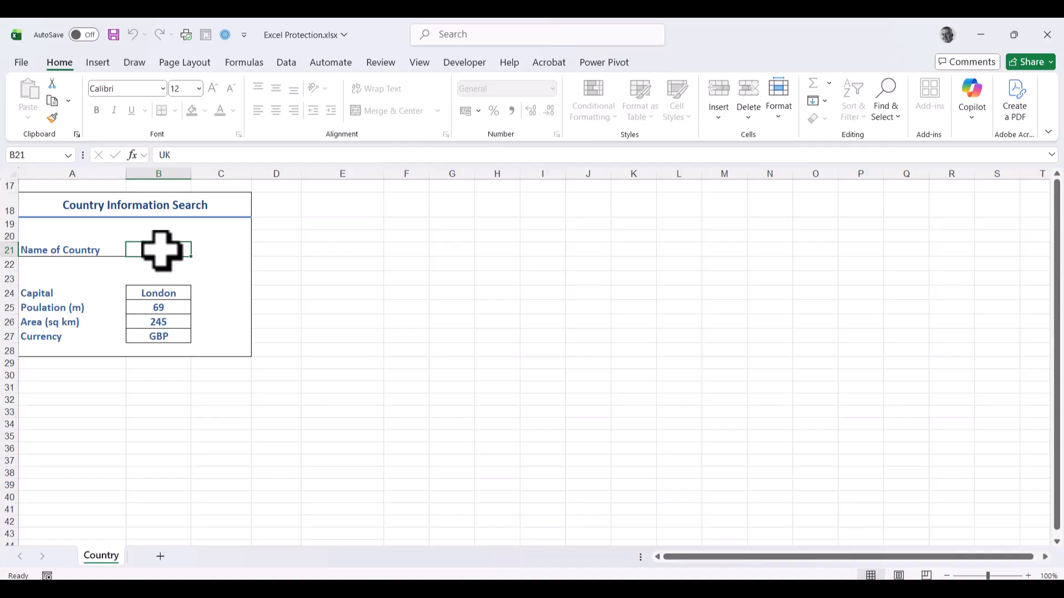
key(Delete)
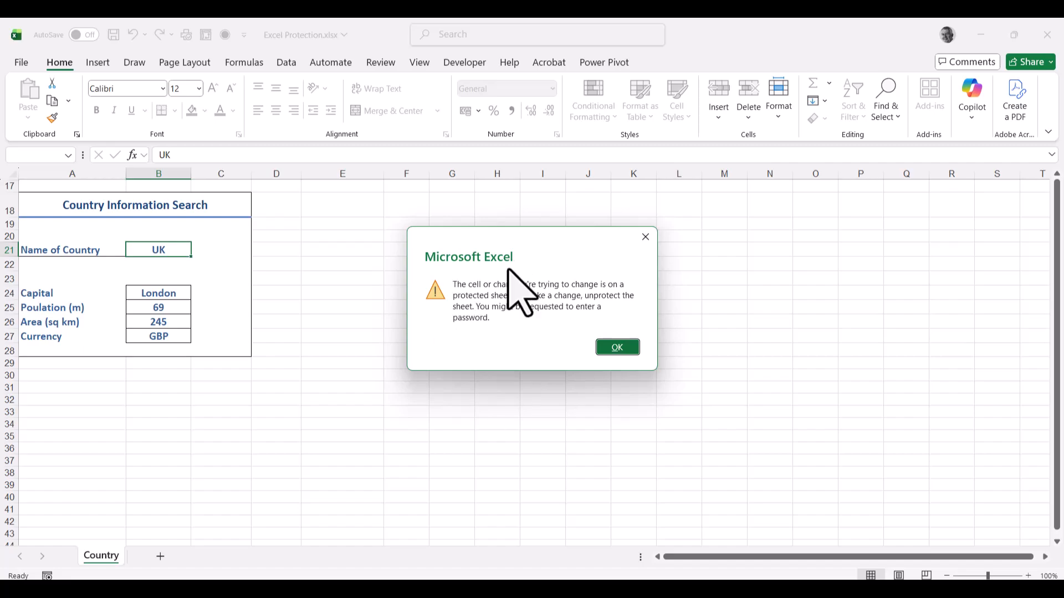
click(617, 347)
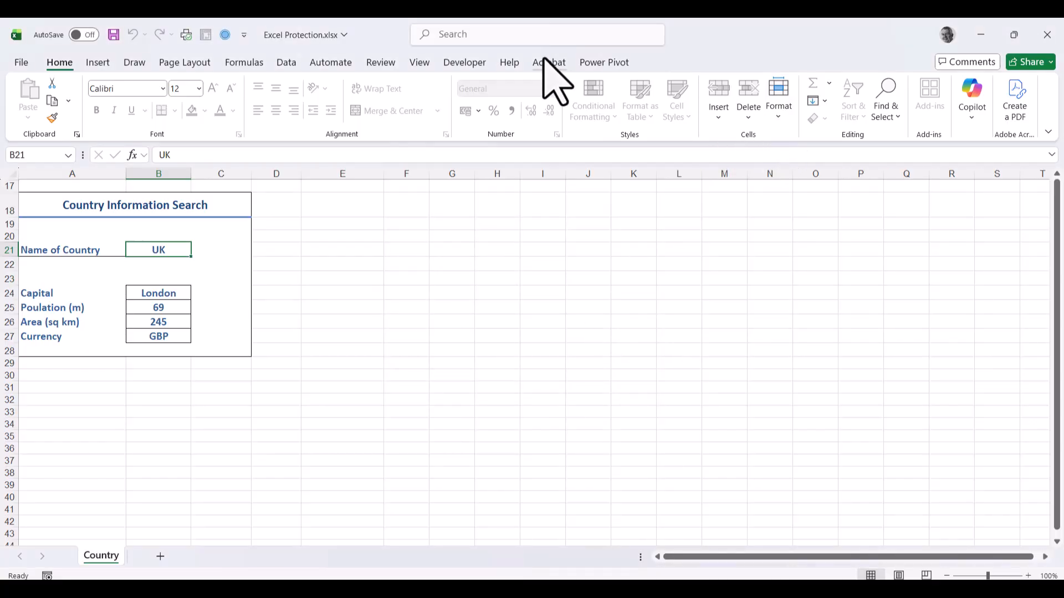
Step: Unprotect the Country sheet using its password
click(374, 63)
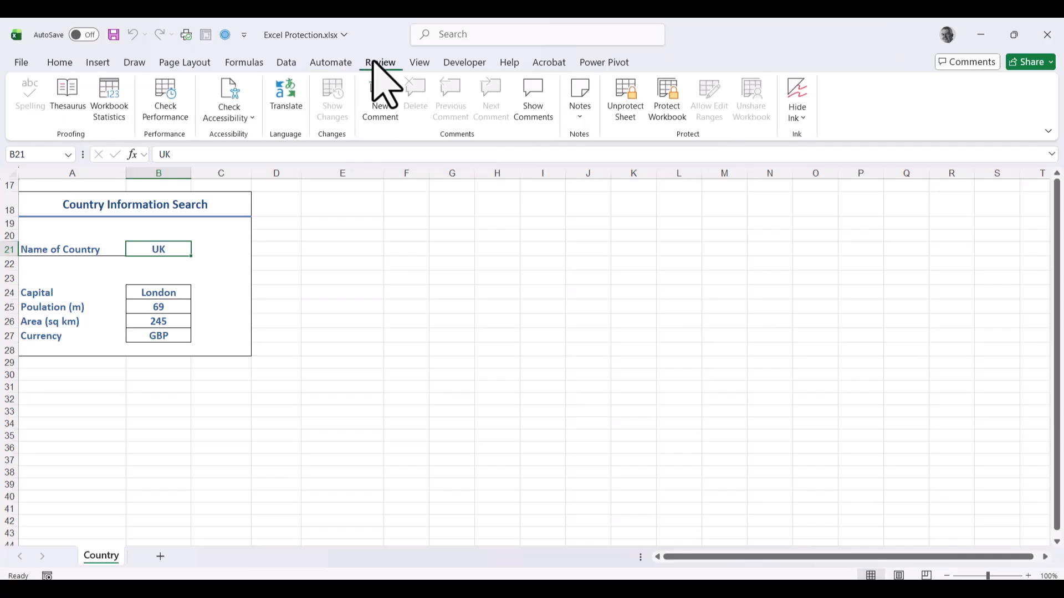
click(624, 110)
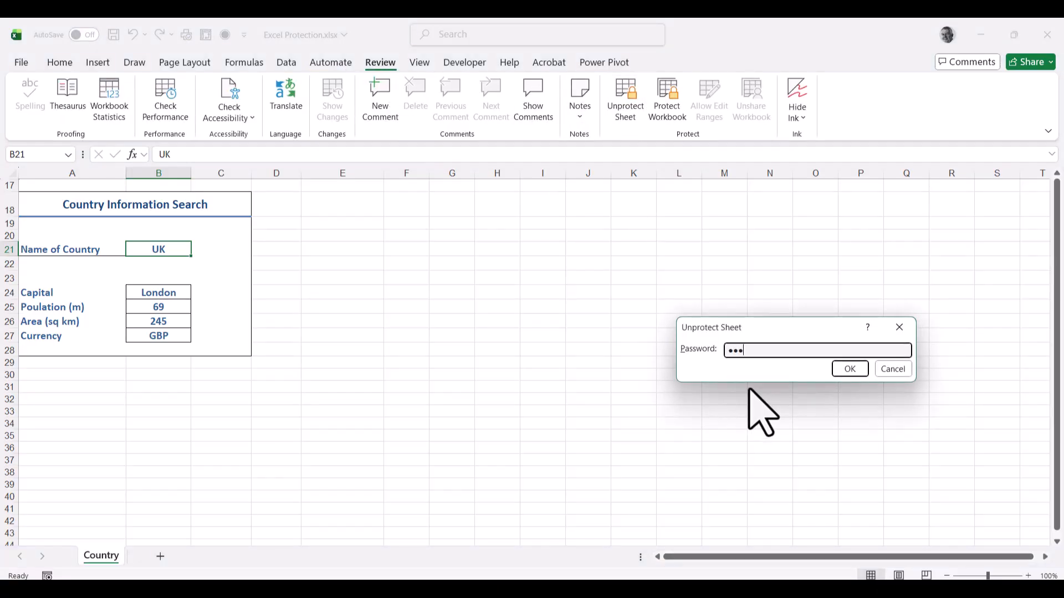
key(Return)
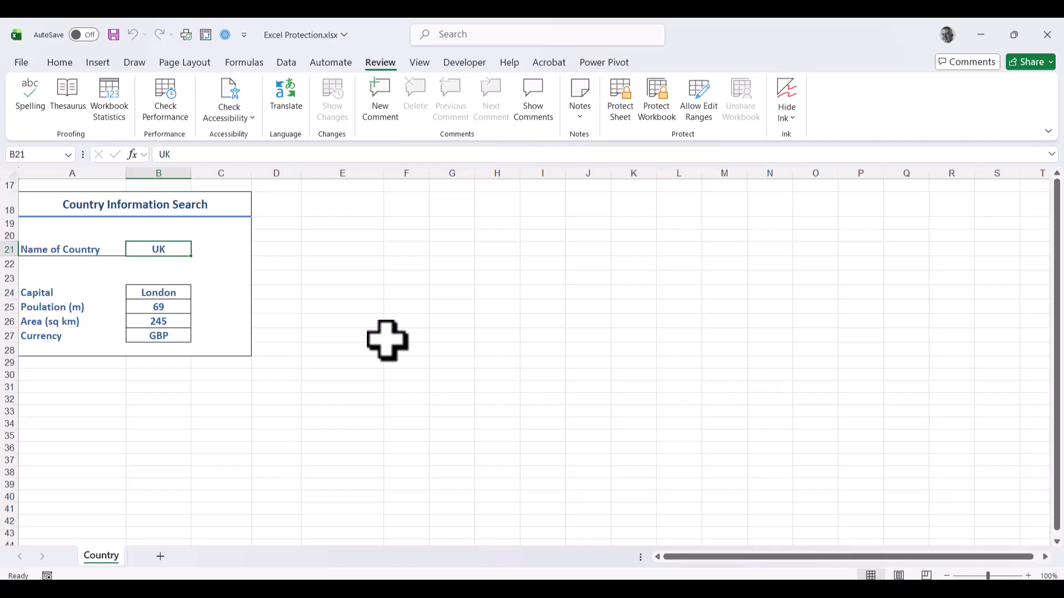
Step: Untick Locked in B21's Format Cells protection settings
right_click(156, 250)
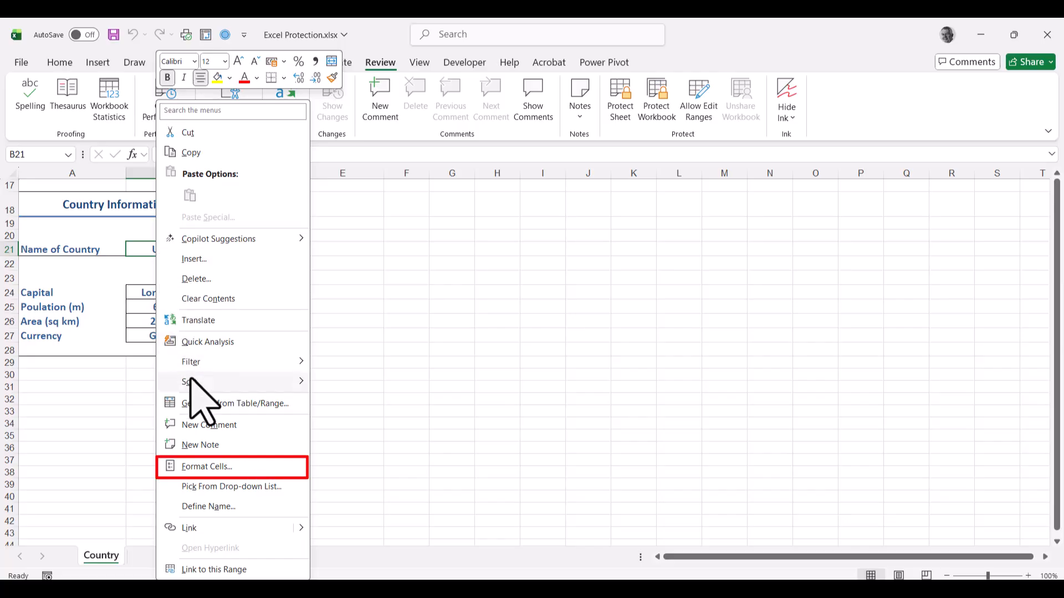
click(235, 466)
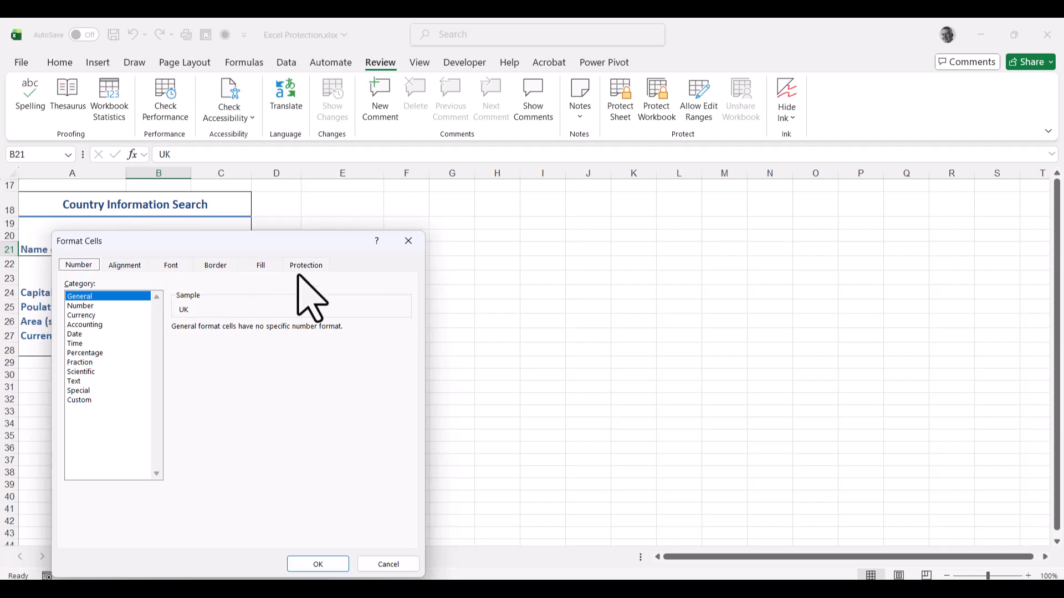
click(305, 266)
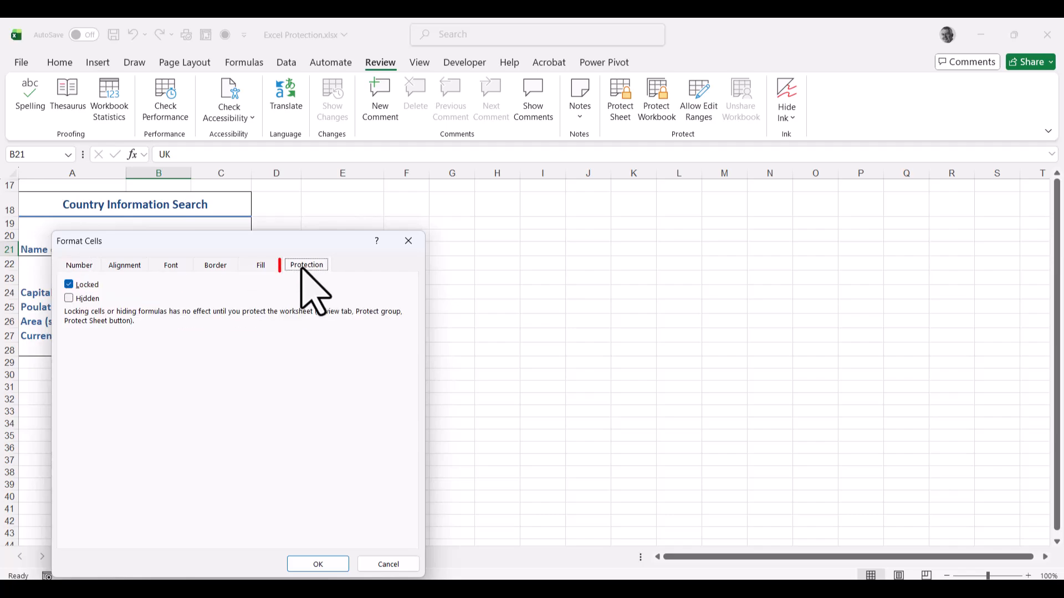
click(69, 285)
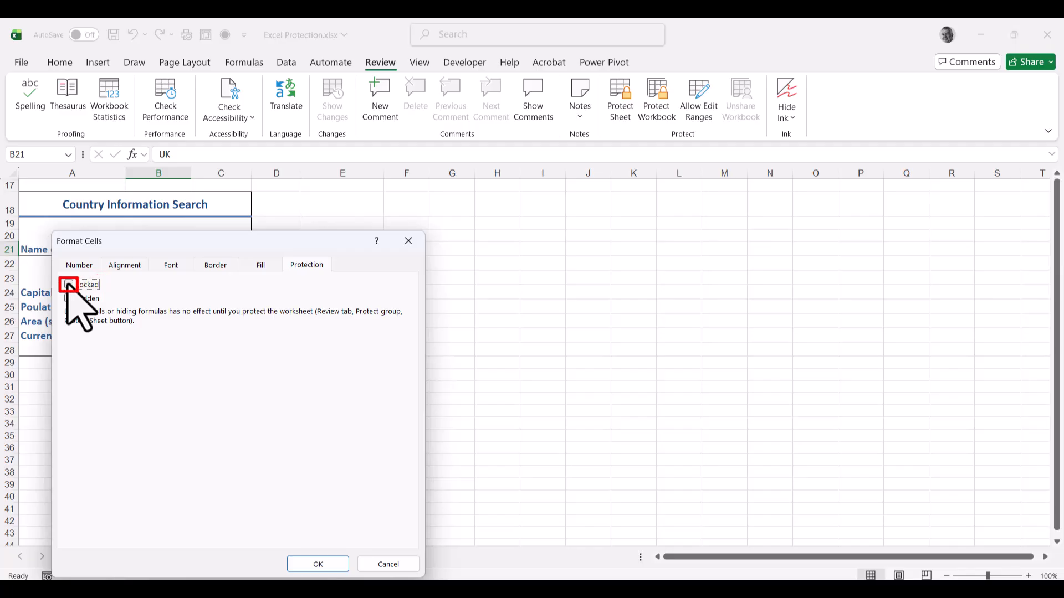
click(318, 564)
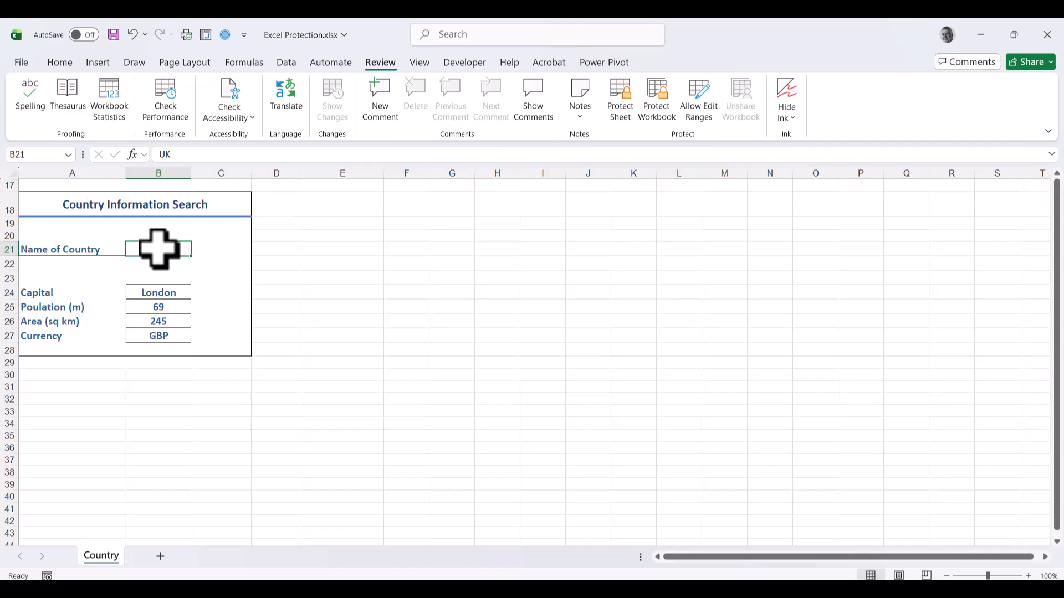
Step: Enter Germany in B21 and inspect the VLOOKUP formulas in B24, B25 and B27
text(Germany)
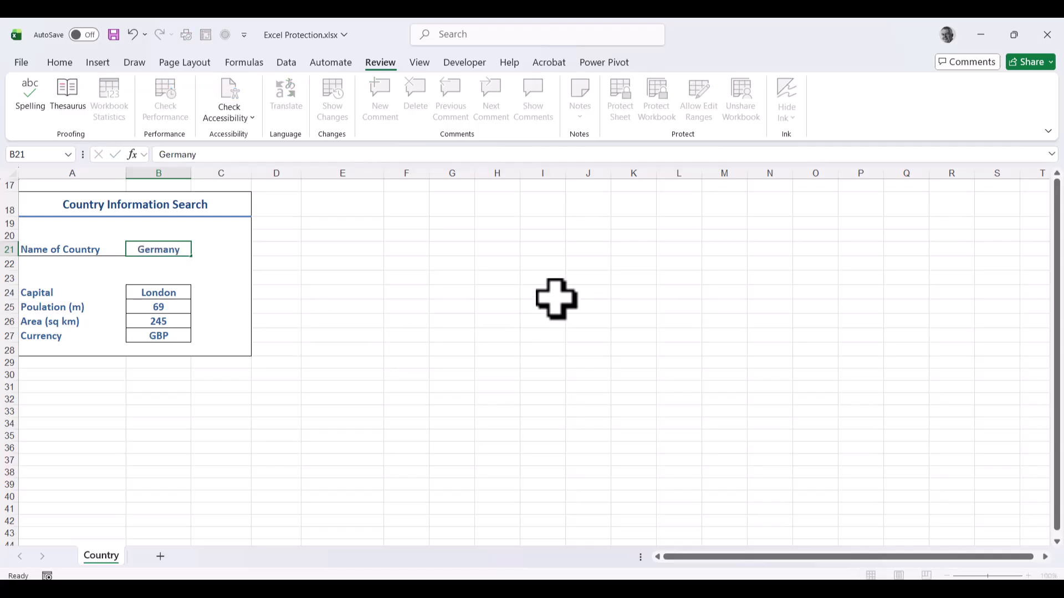
key(Return)
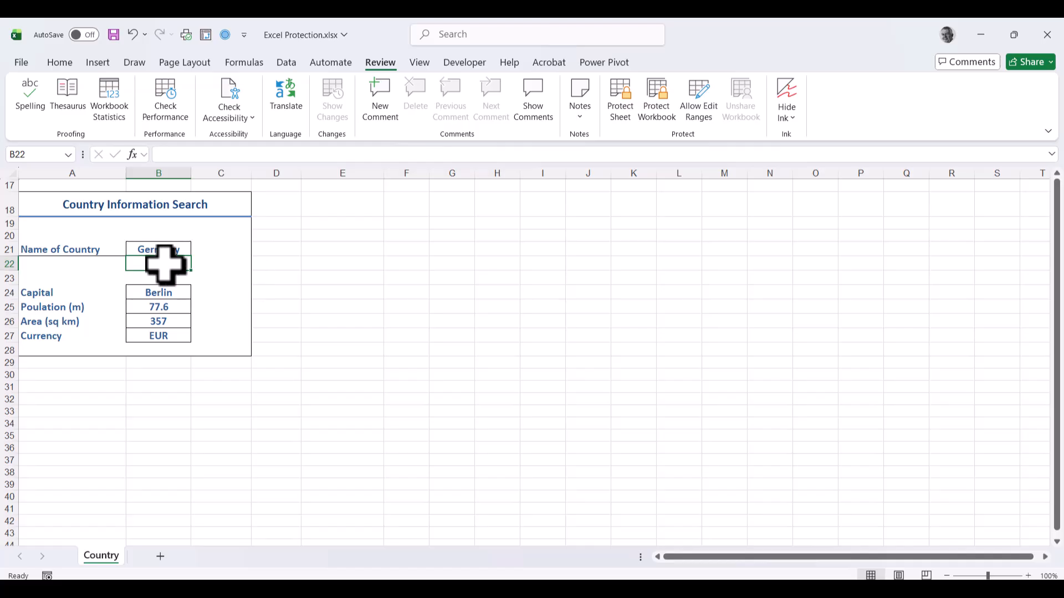
click(163, 250)
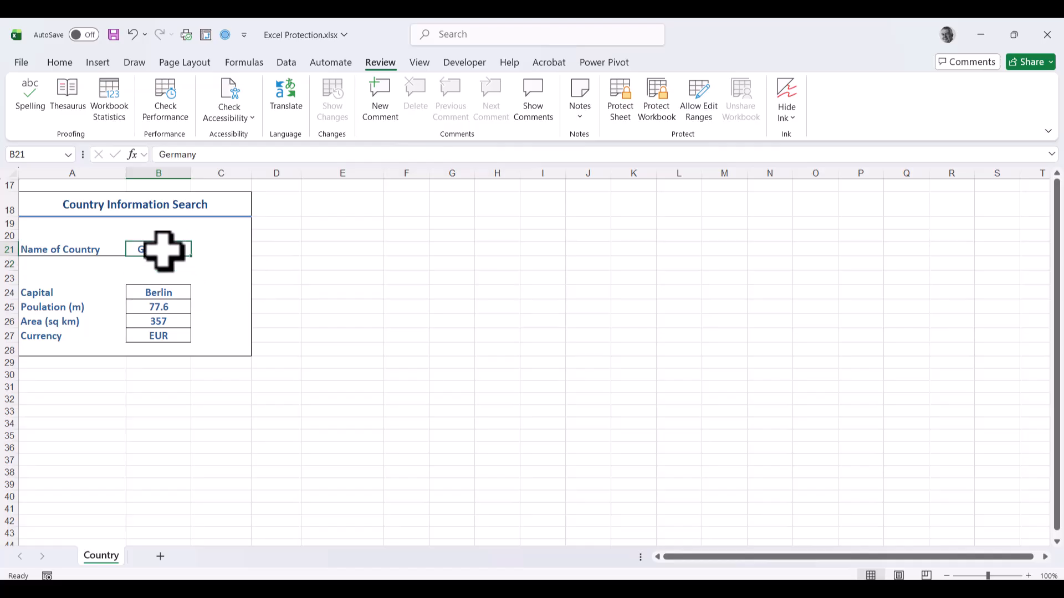
click(161, 292)
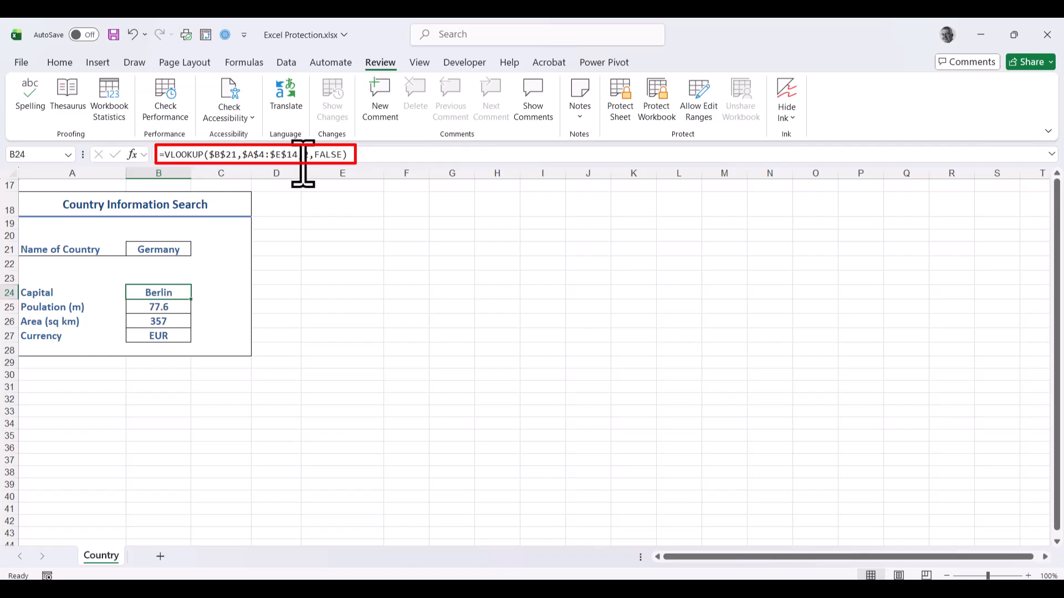
click(161, 308)
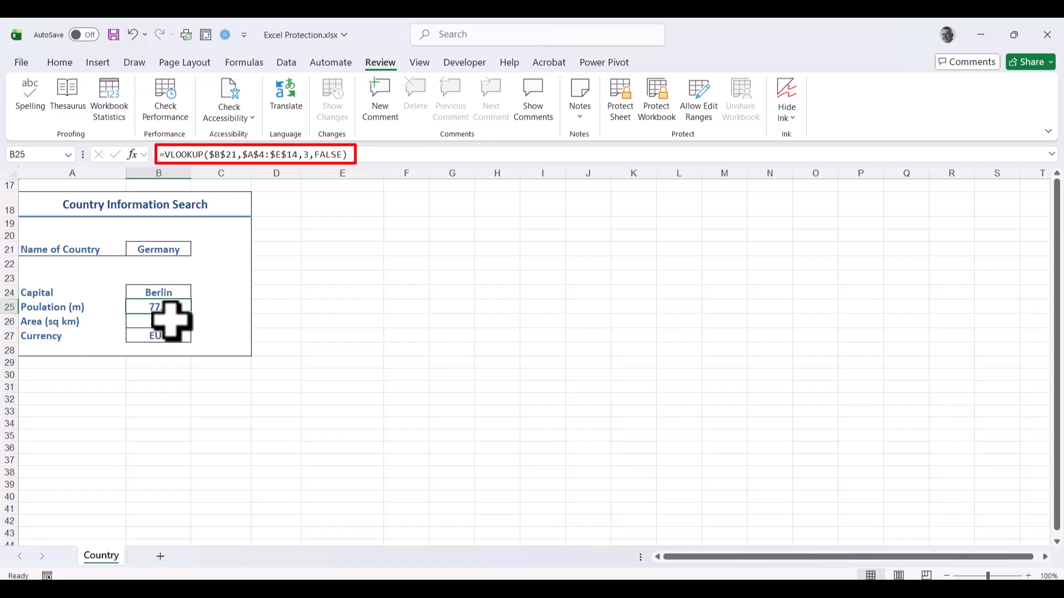
click(166, 336)
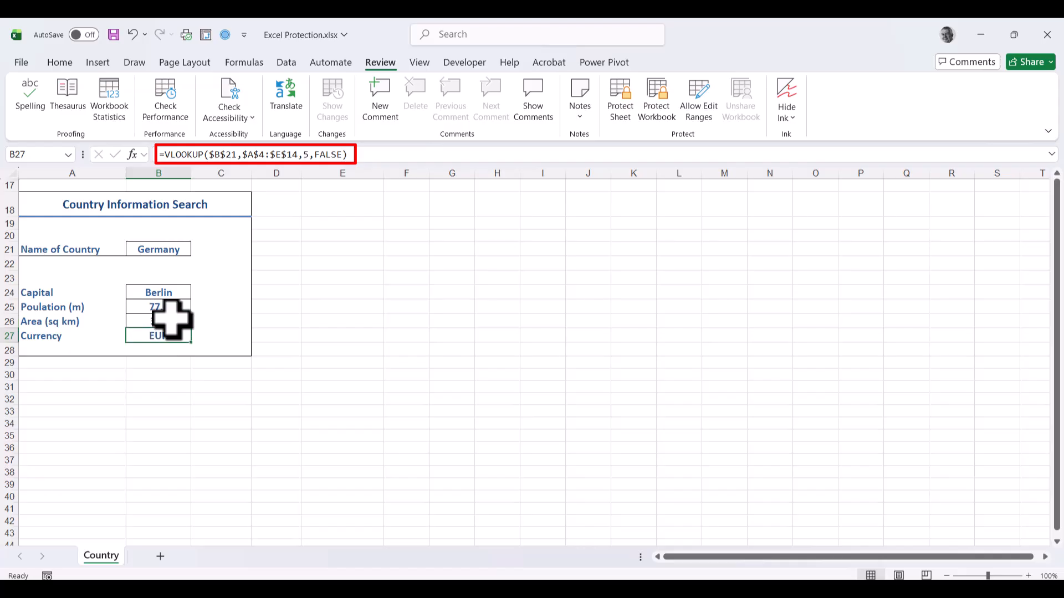
click(169, 292)
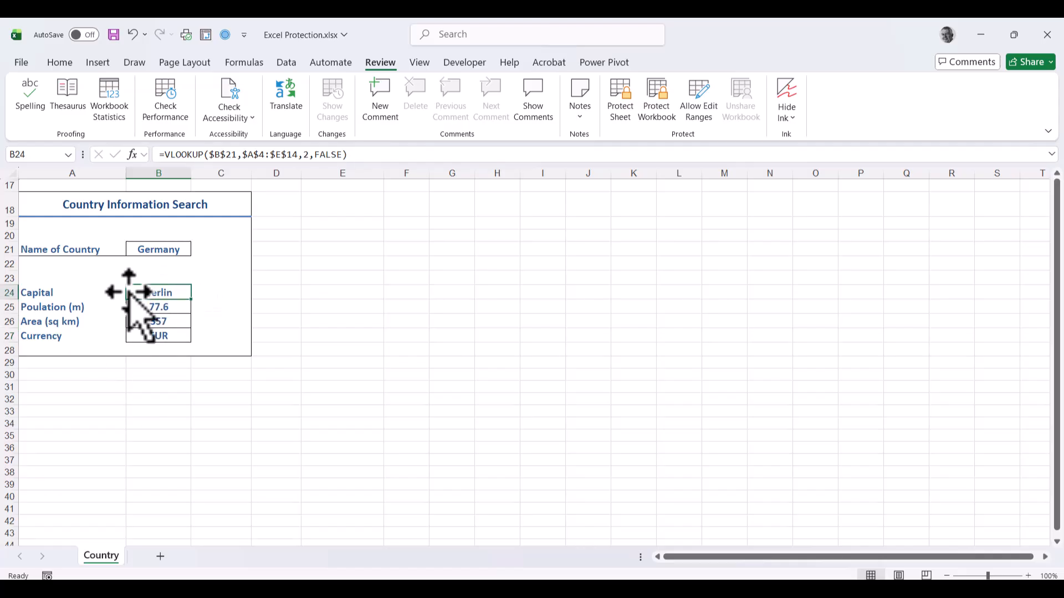
Step: Mark B24:B27 as Hidden in Format Cells protection so their formulas are concealed
drag(155, 292, 156, 332)
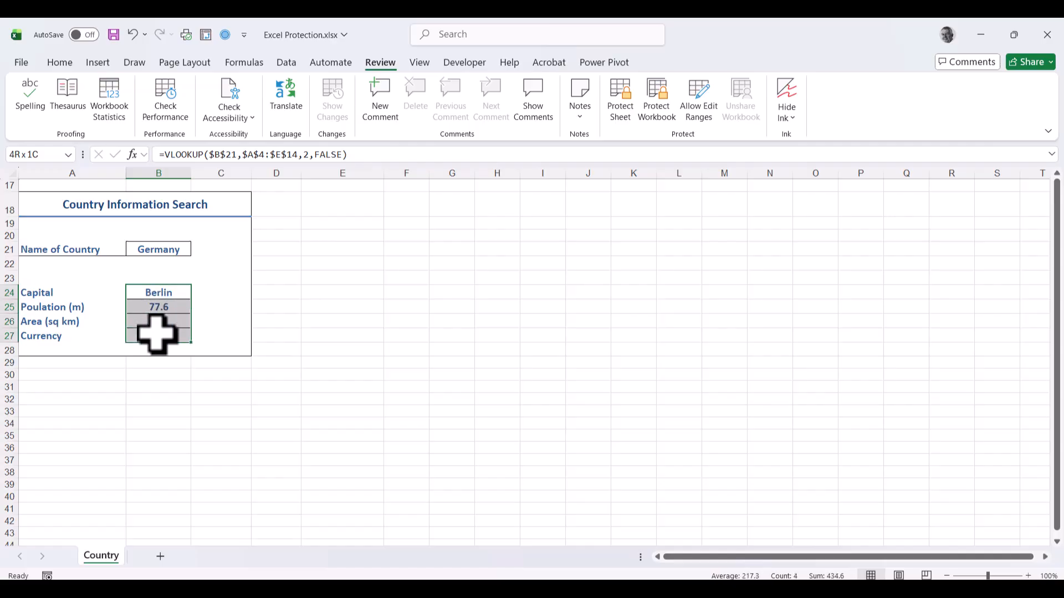
right_click(156, 334)
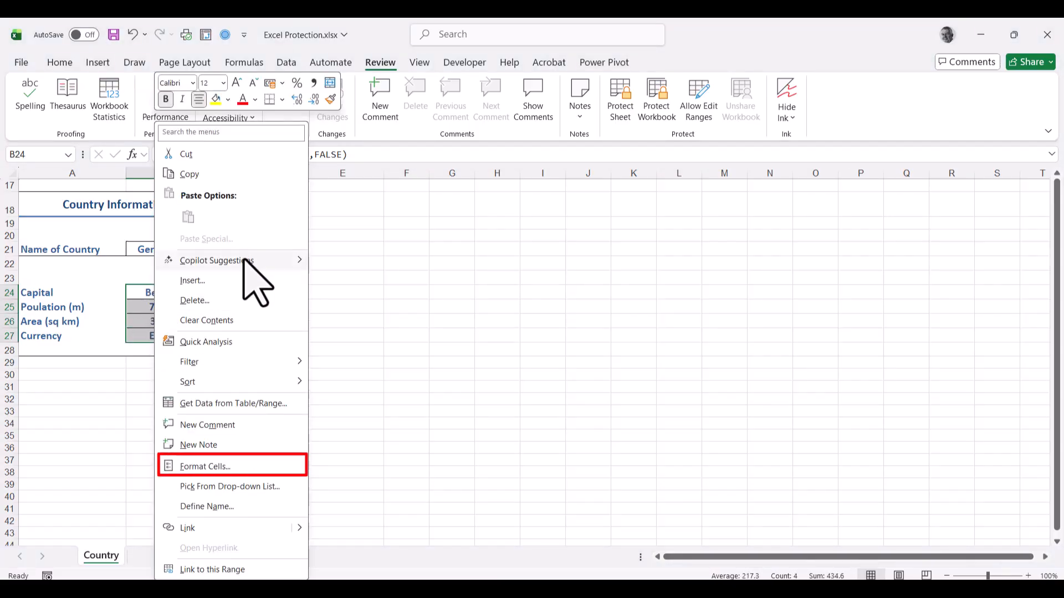
click(231, 467)
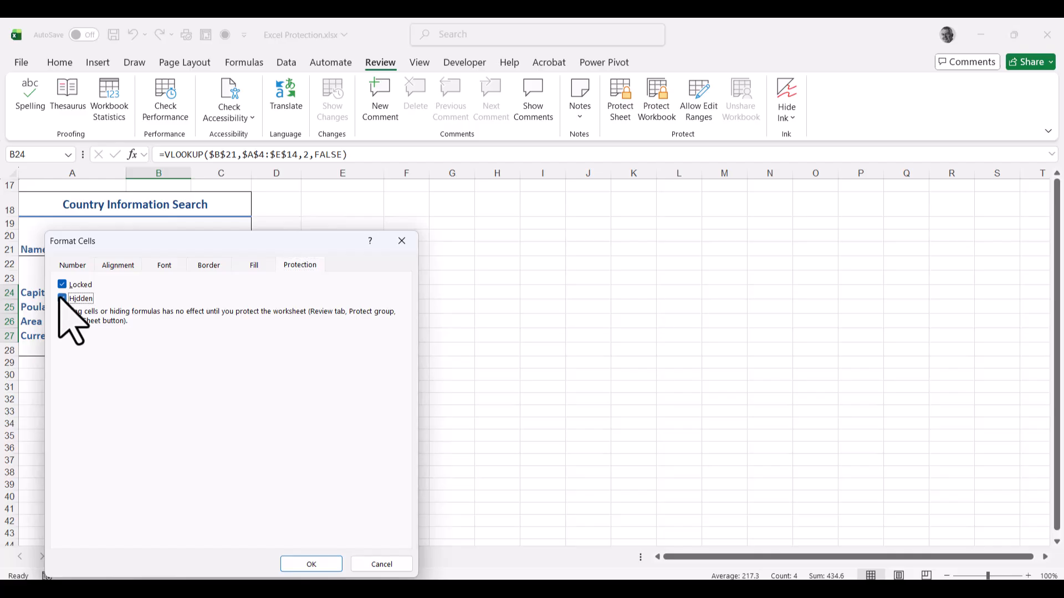
click(322, 565)
click(367, 326)
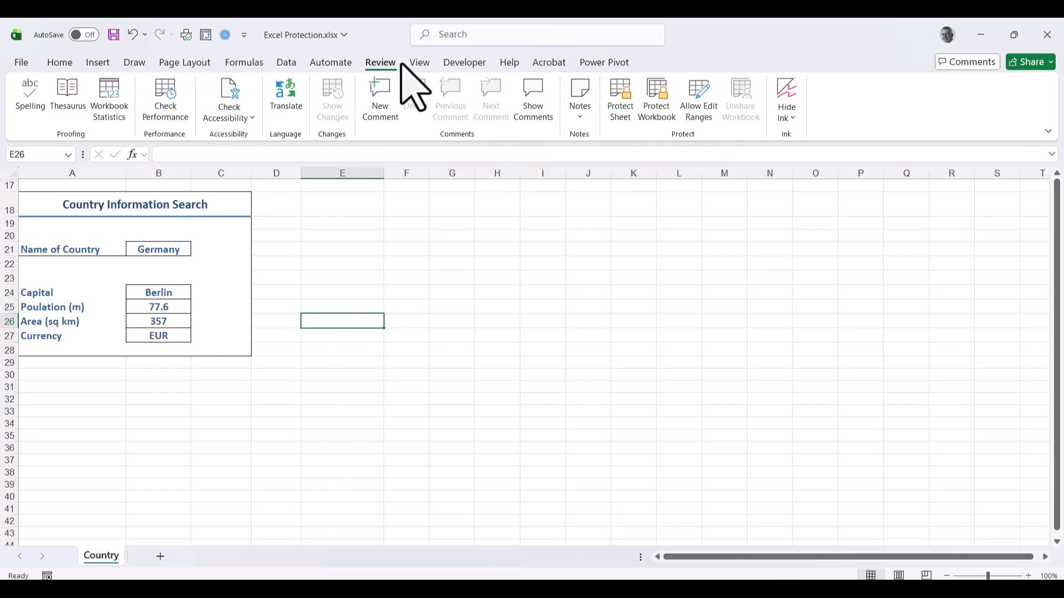
Step: Protect the Country sheet again, entering and confirming the password
click(619, 113)
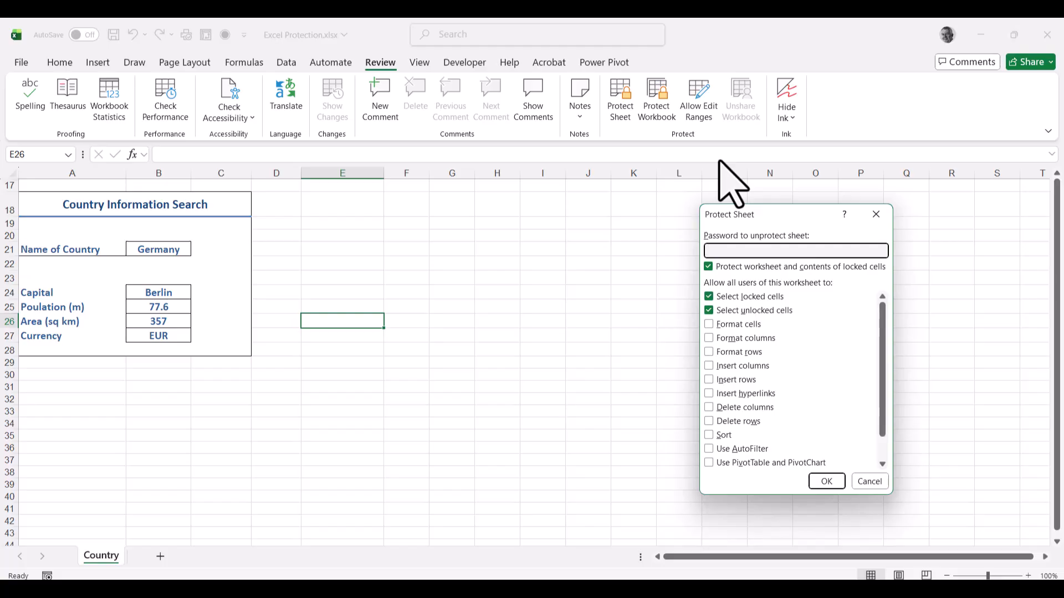
key(Return)
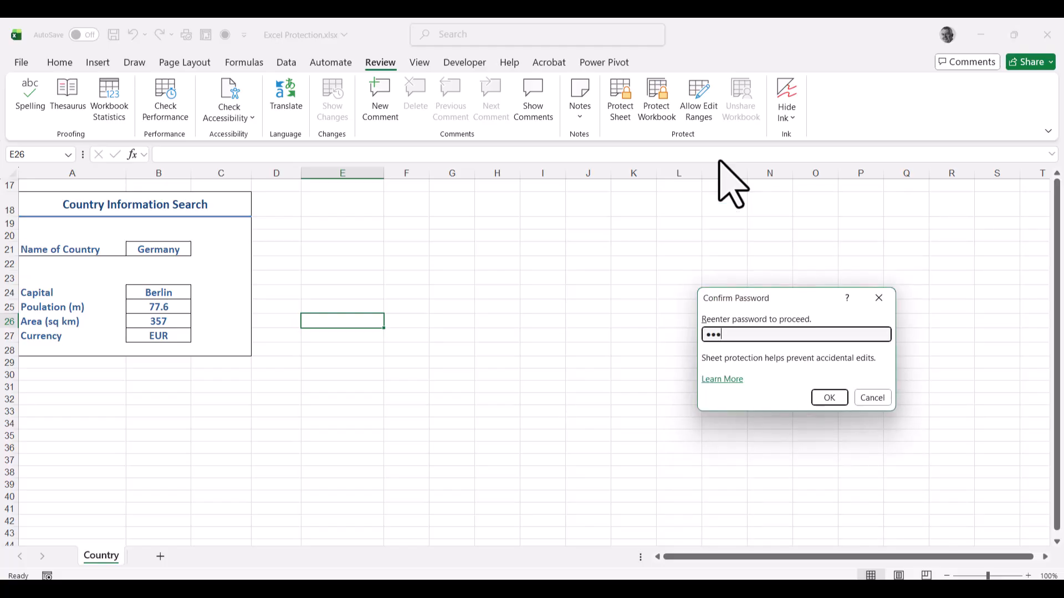
key(Return)
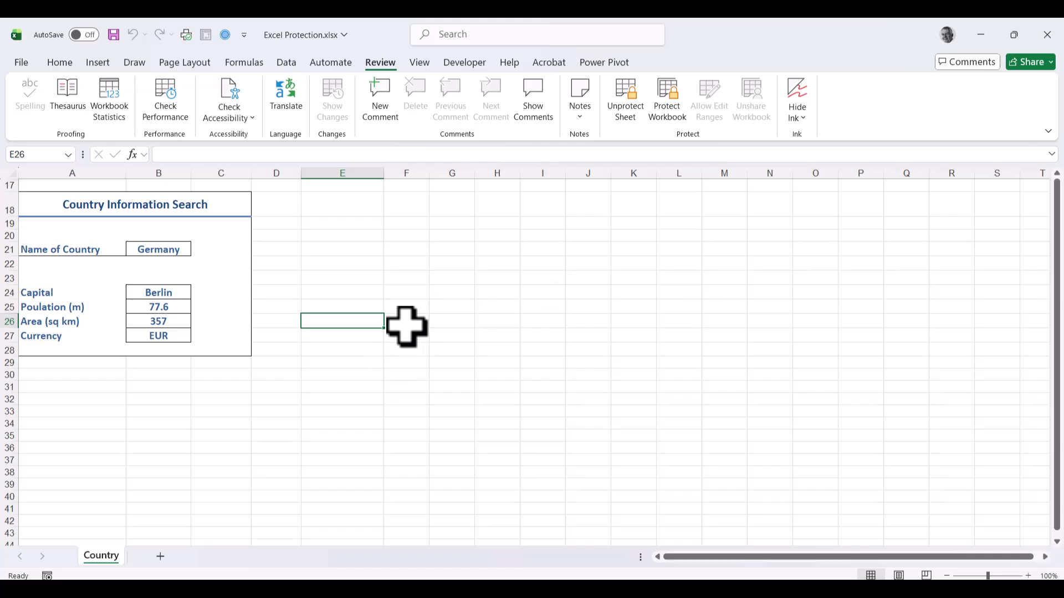
click(359, 278)
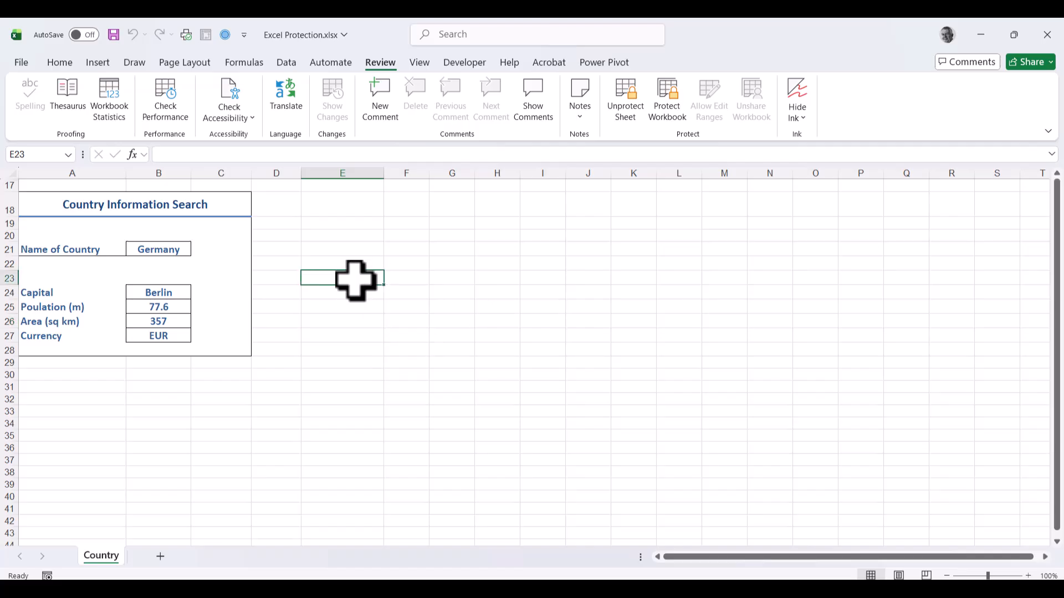
Step: Look up Japan in B21, returning Tokyo, 121.5, 371 and JPY
click(147, 248)
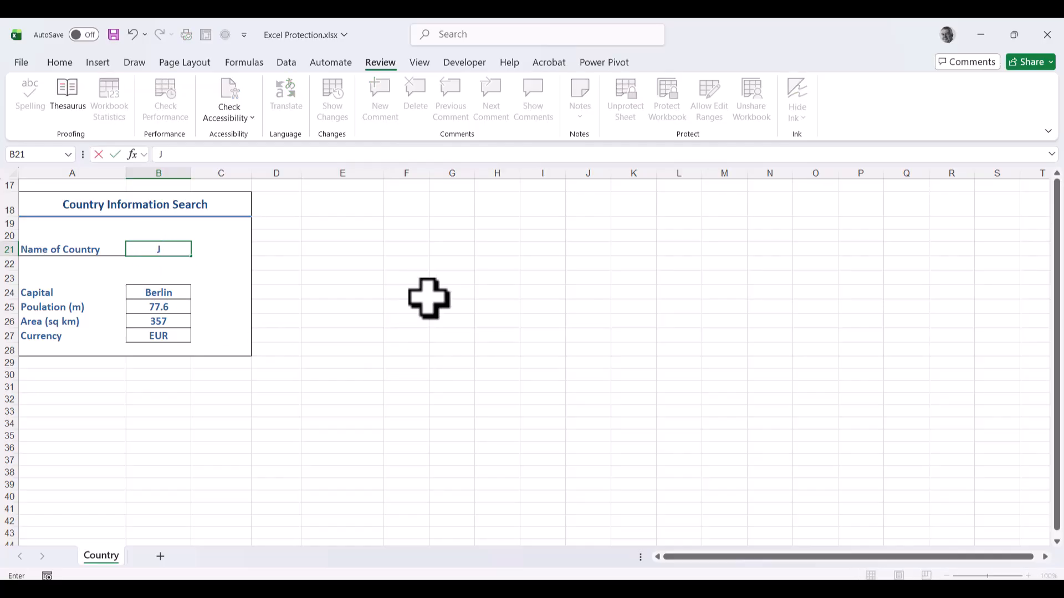
text(Japan)
key(Return)
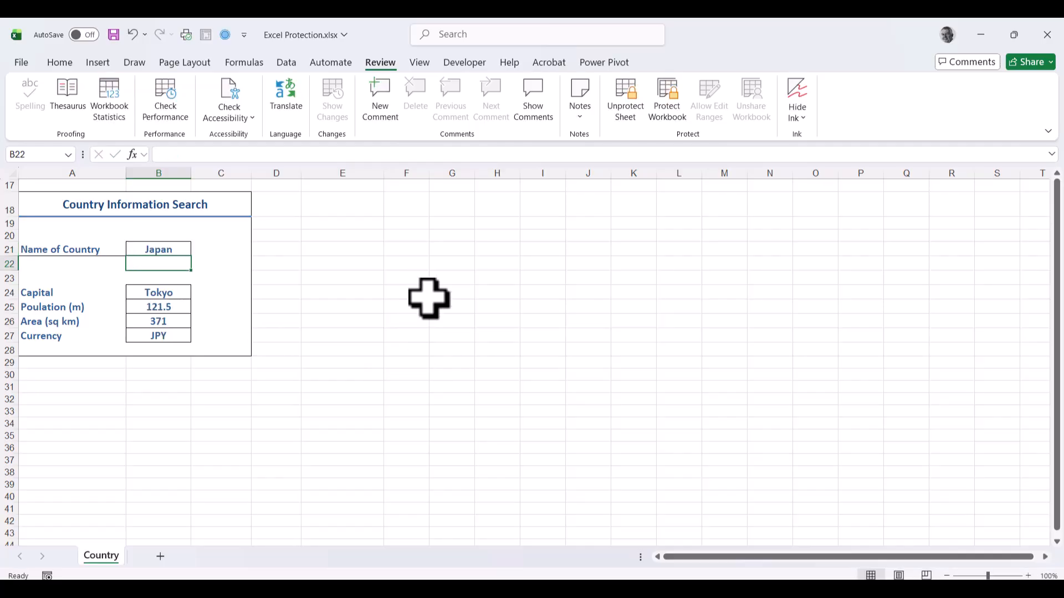
Step: Check that B24–B27 show no formulas in the formula bar, then return to B21
click(169, 293)
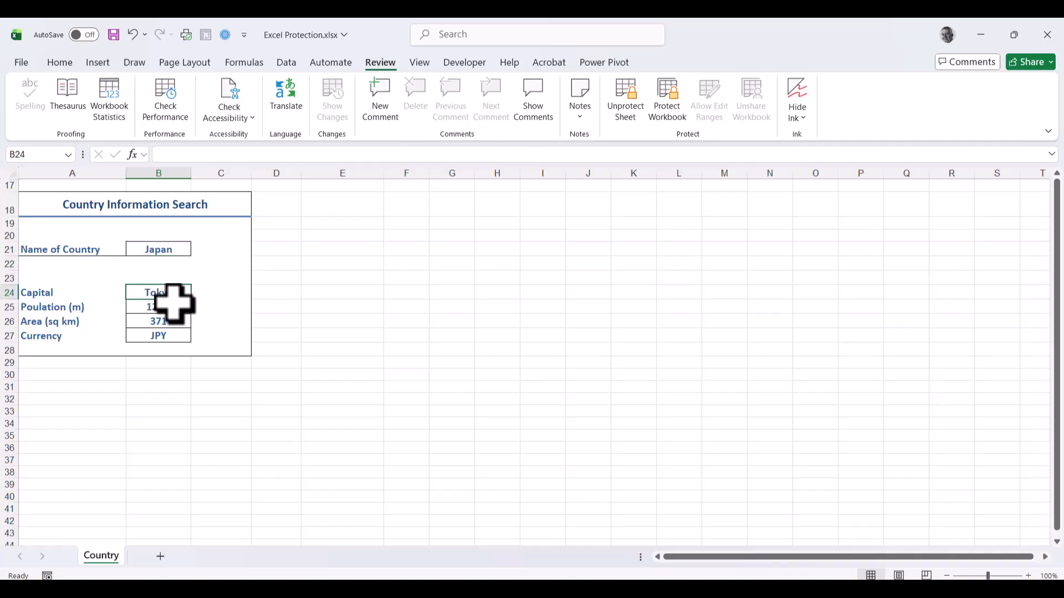
click(169, 306)
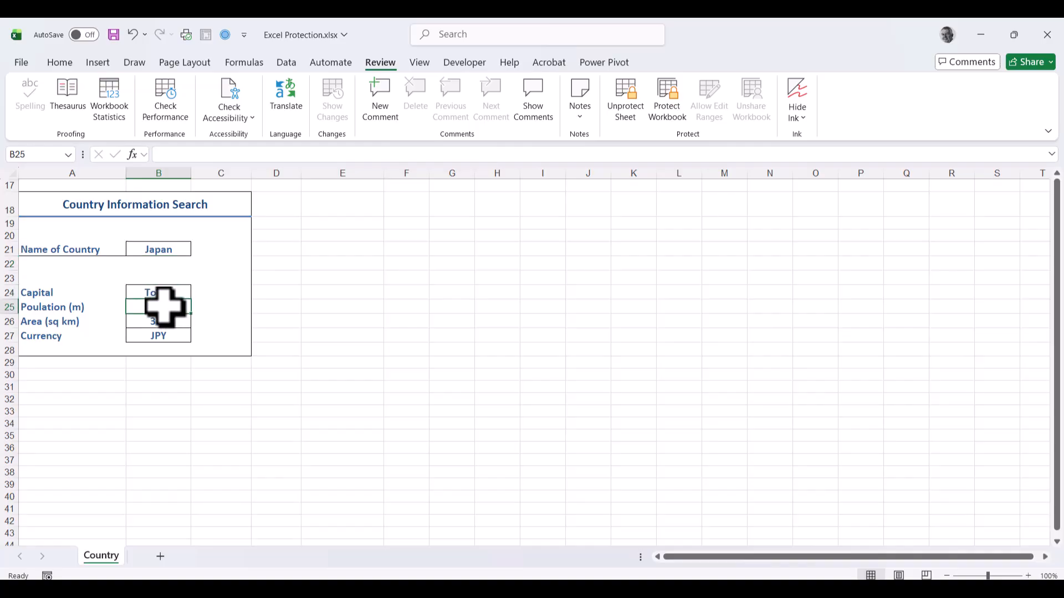
click(166, 320)
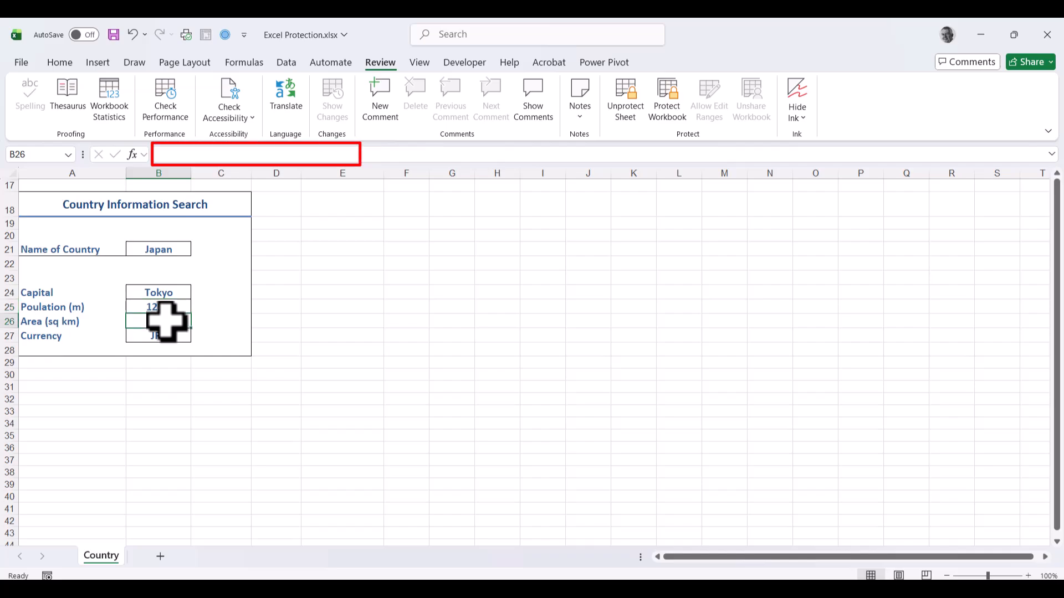
click(166, 336)
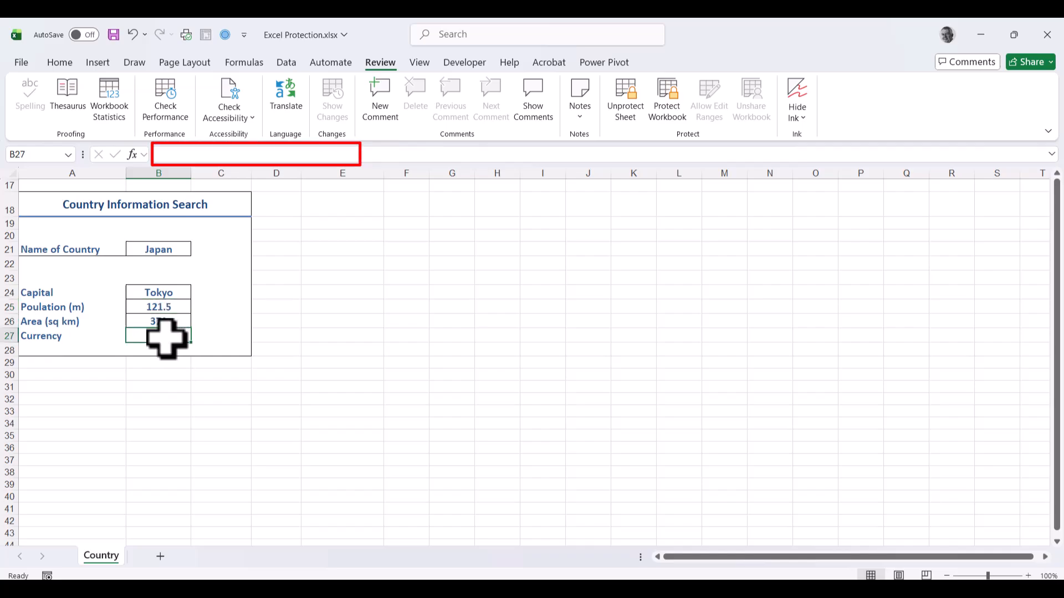
click(160, 294)
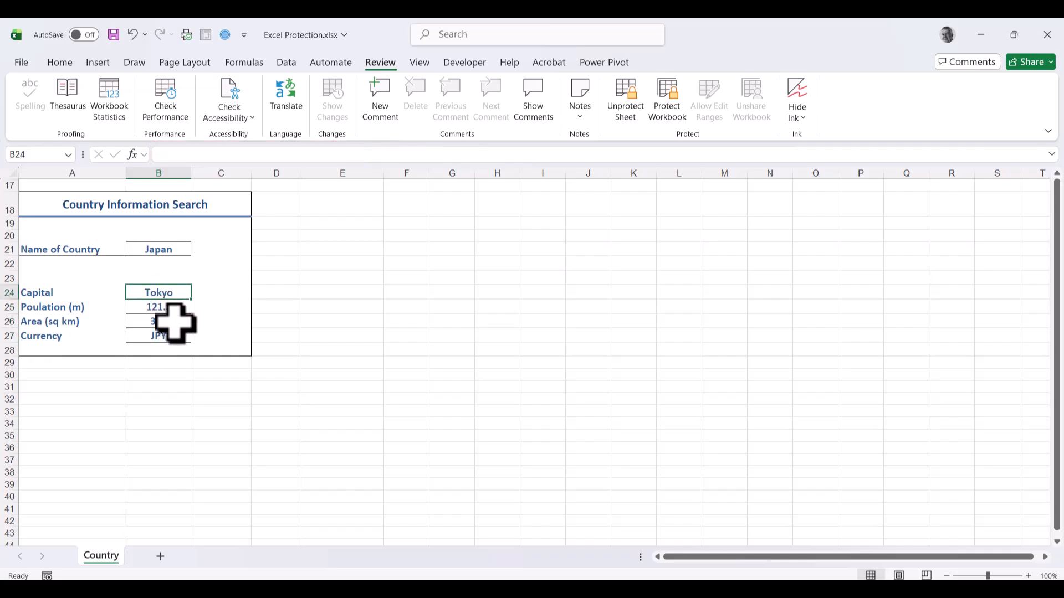
click(164, 306)
click(173, 320)
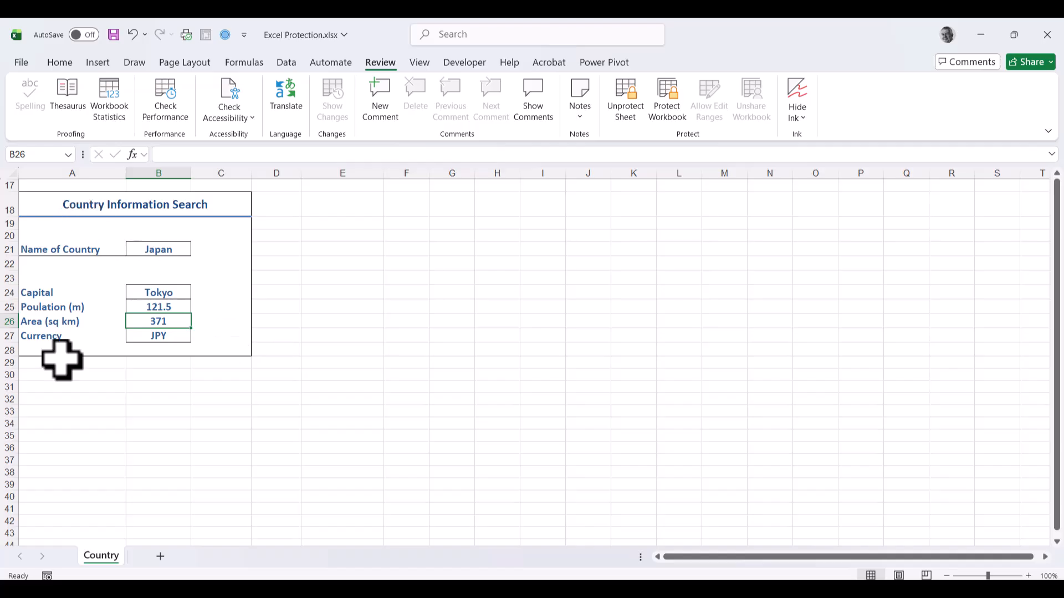
click(154, 249)
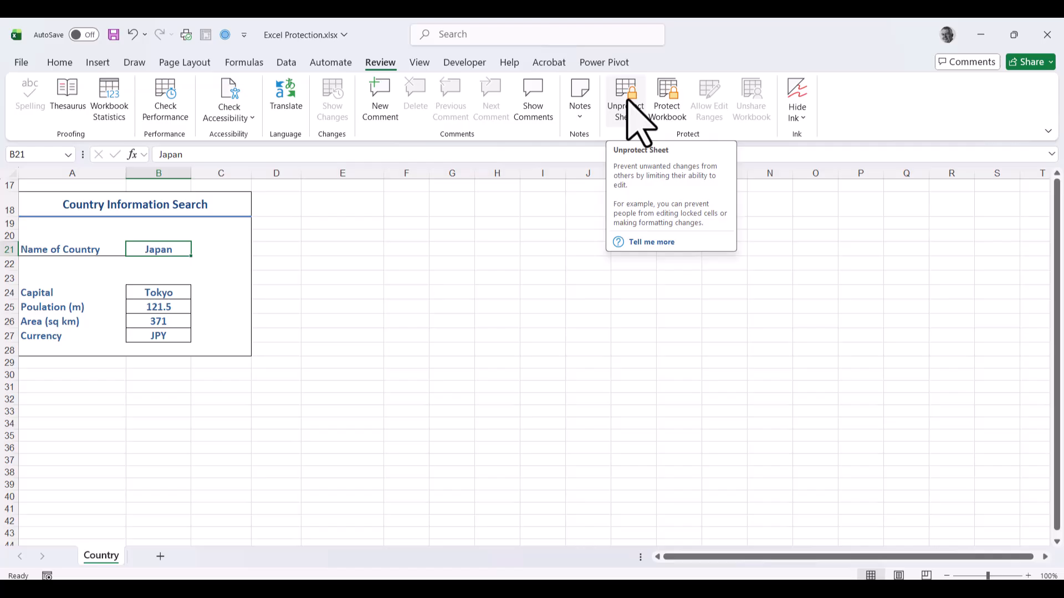
Step: Unprotect the Country sheet from the File Info page by entering its password
click(17, 64)
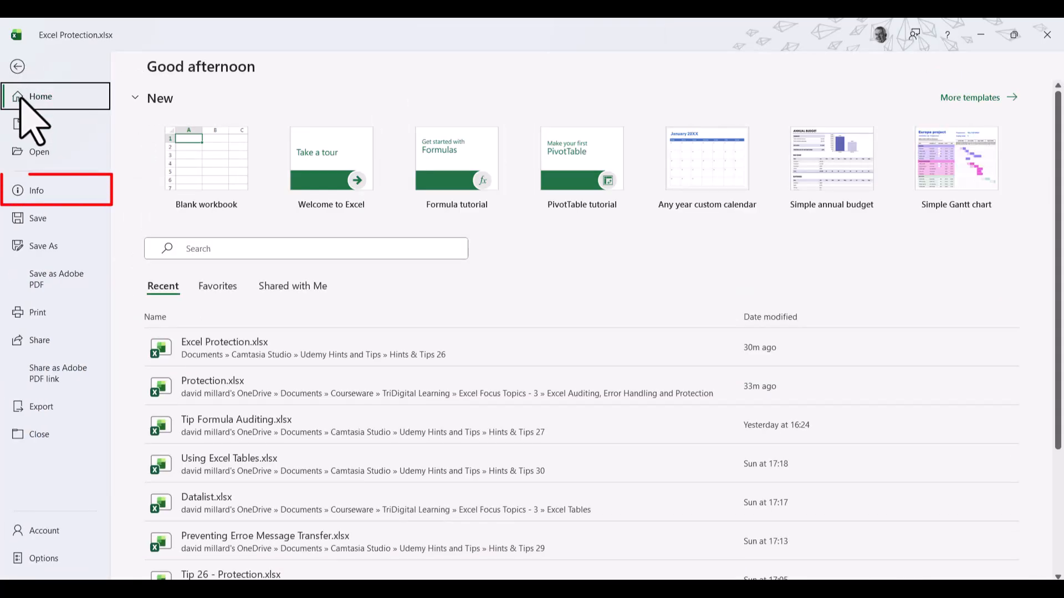
click(35, 191)
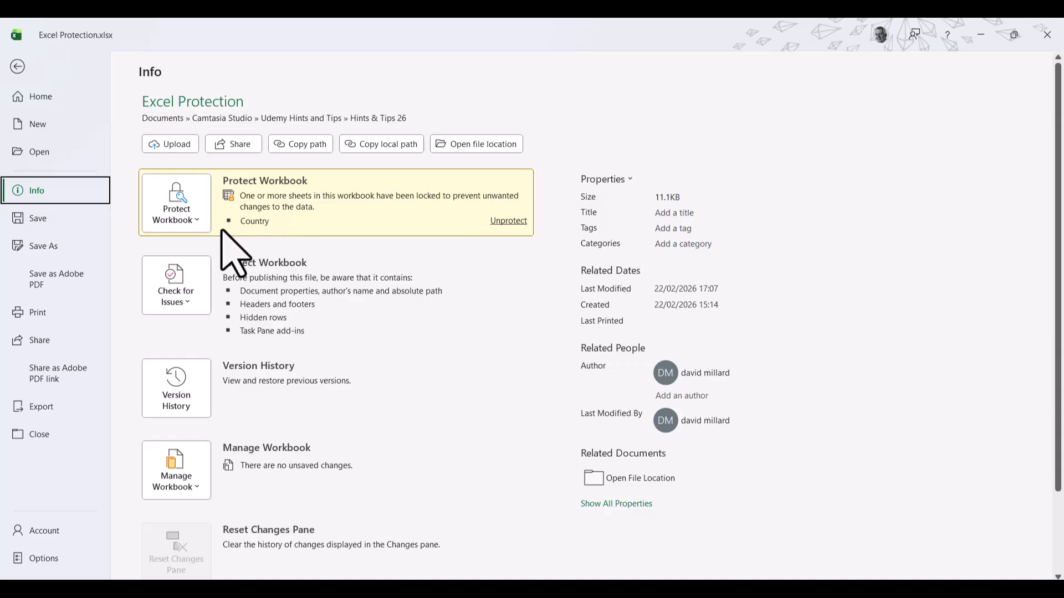
click(509, 222)
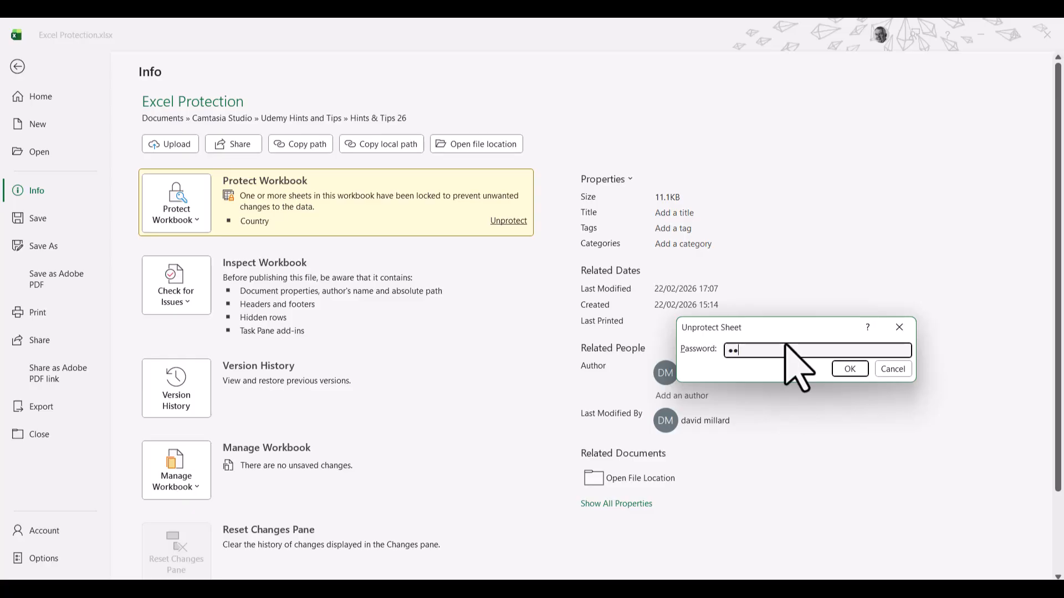
key(Return)
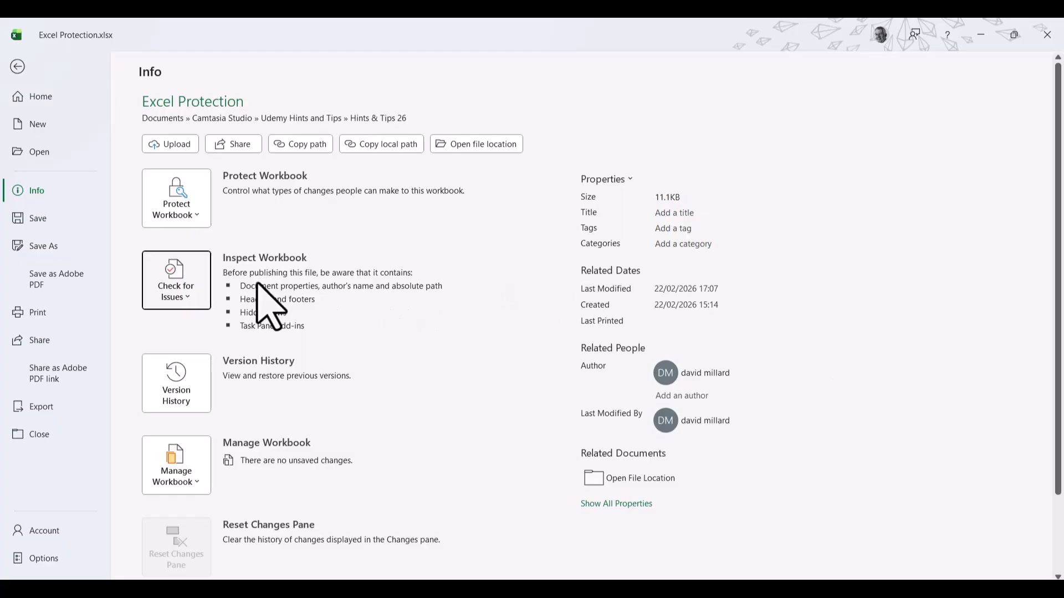
click(195, 213)
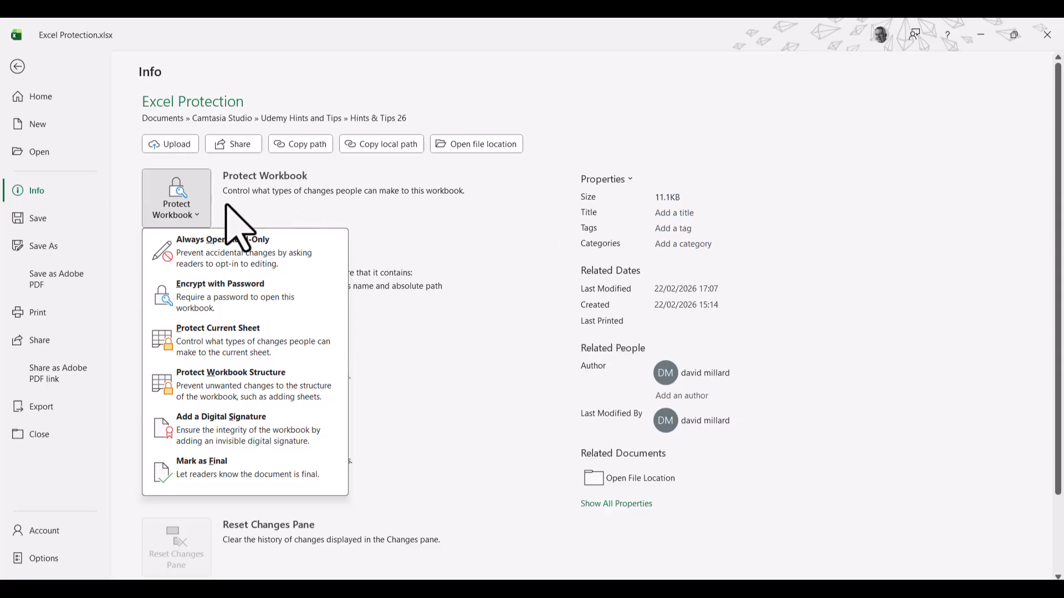
key(Escape)
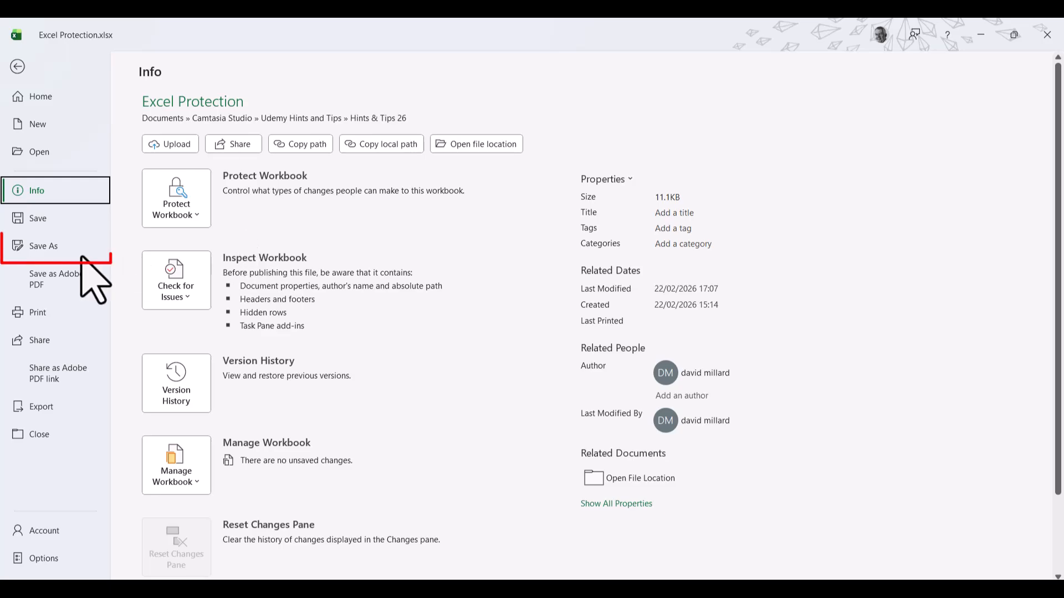
Step: Open the Save As dialog for Excel Protection.xlsx in the Hints & Tips 26 folder
click(47, 249)
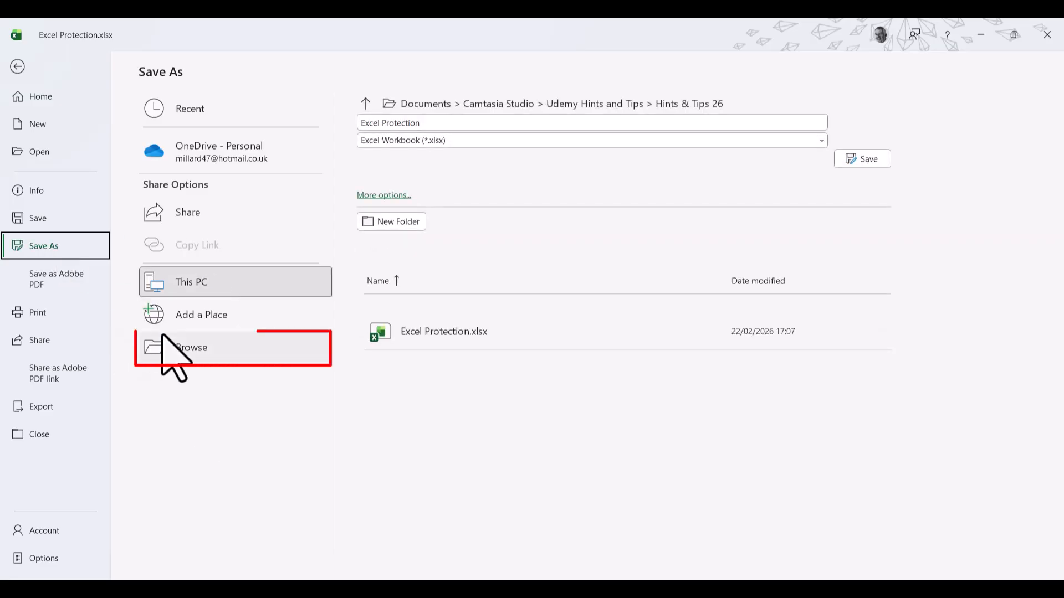
click(196, 347)
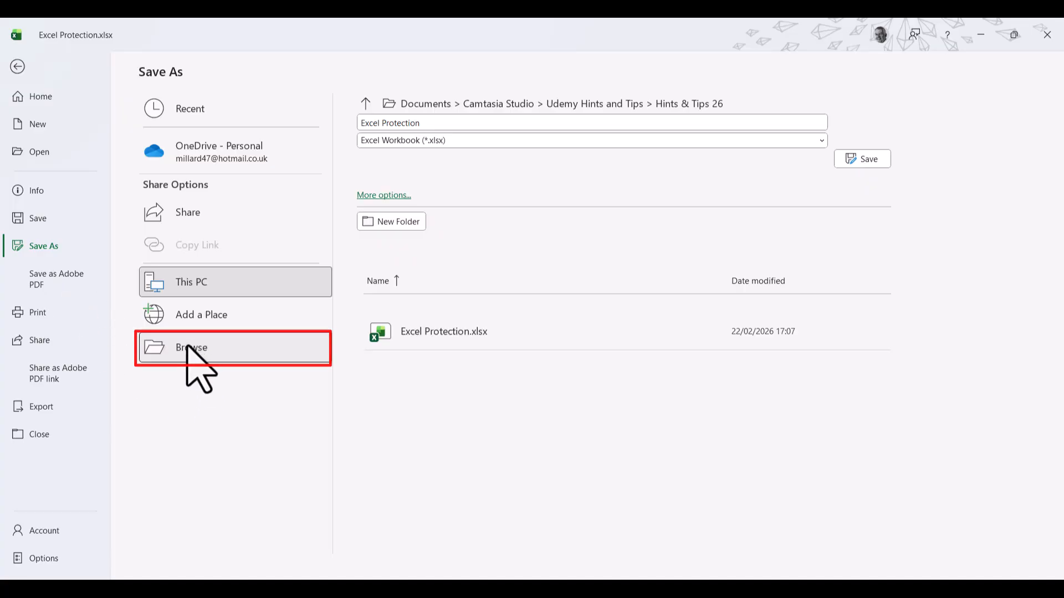
click(188, 353)
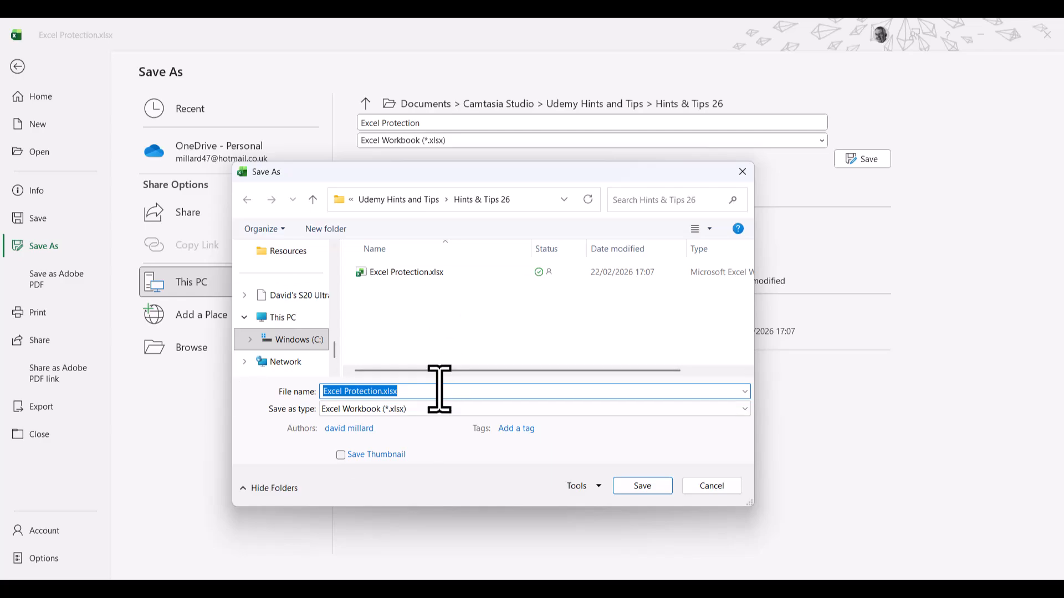
Step: Open General Options from the Save As Tools menu to reach the open and modify password fields
drag(347, 173, 432, 171)
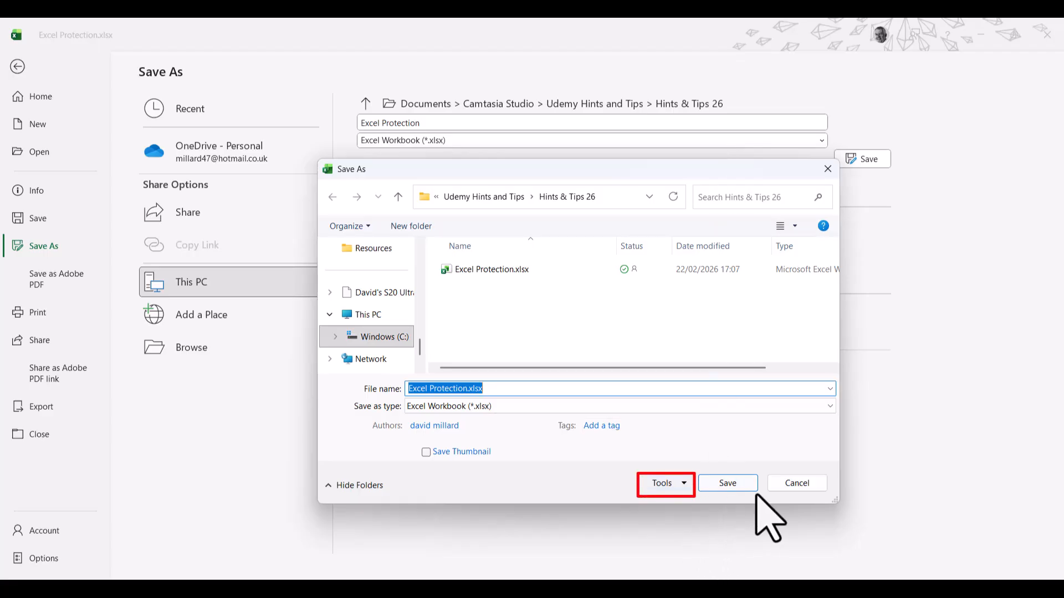
click(682, 483)
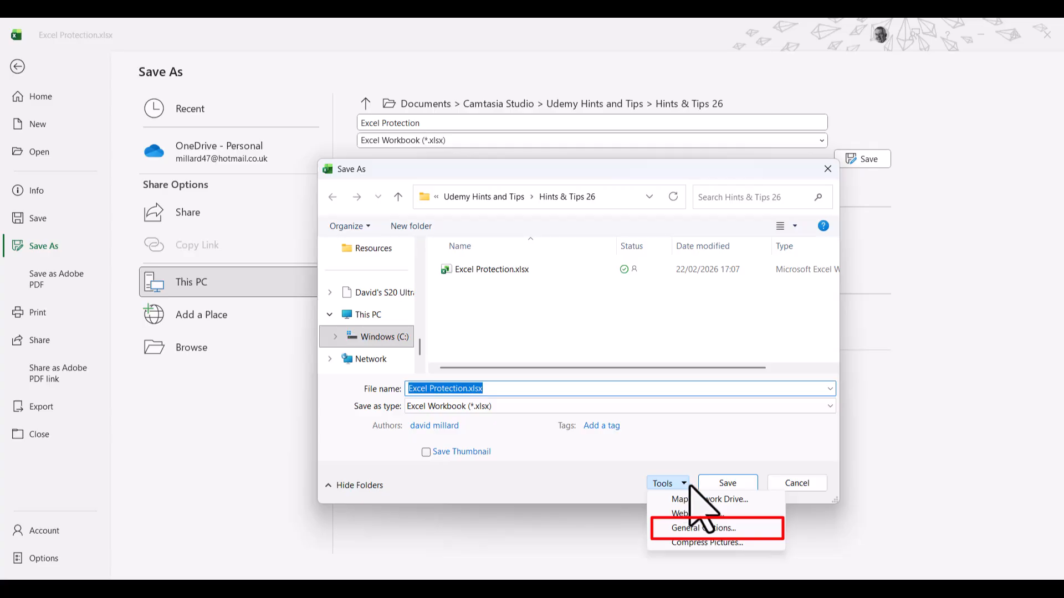
click(714, 529)
drag(789, 279, 673, 275)
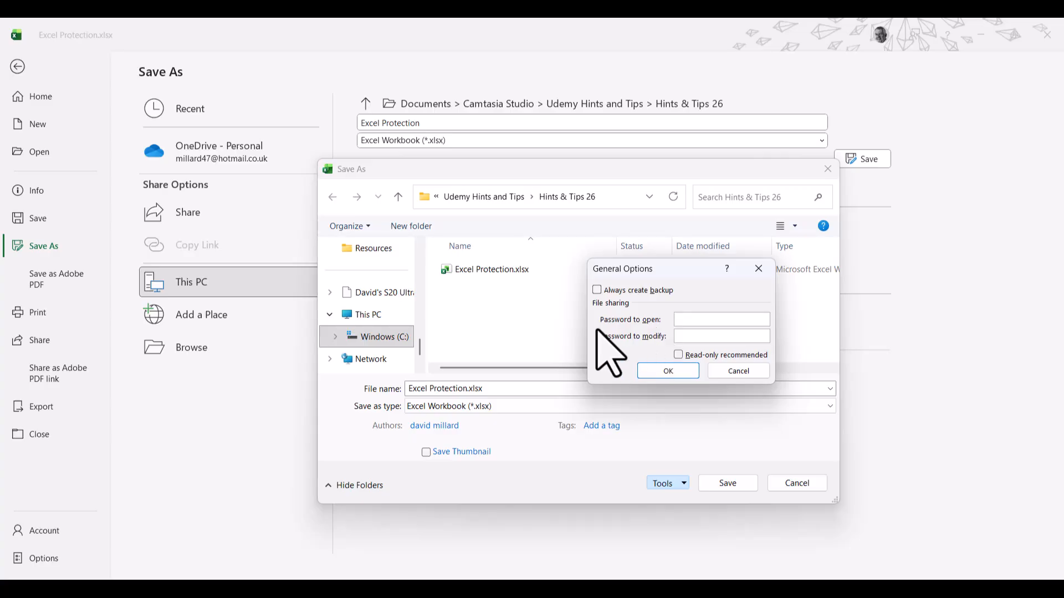